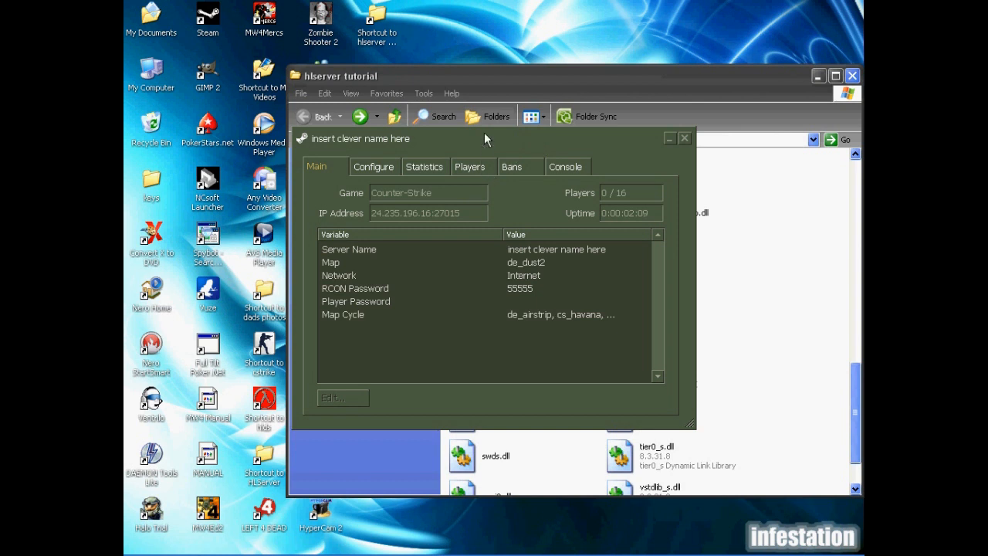
- Plot the FPS in the server statistics with FPS as the vertical units, and stop the server
{"action": "left_click", "coordinate": [372, 168]}
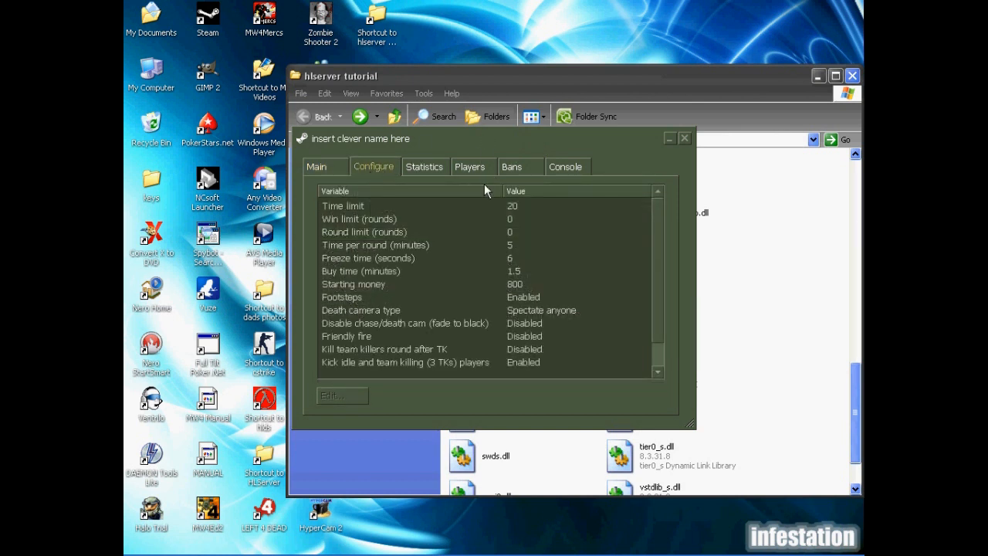
{"action": "left_click", "coordinate": [440, 169]}
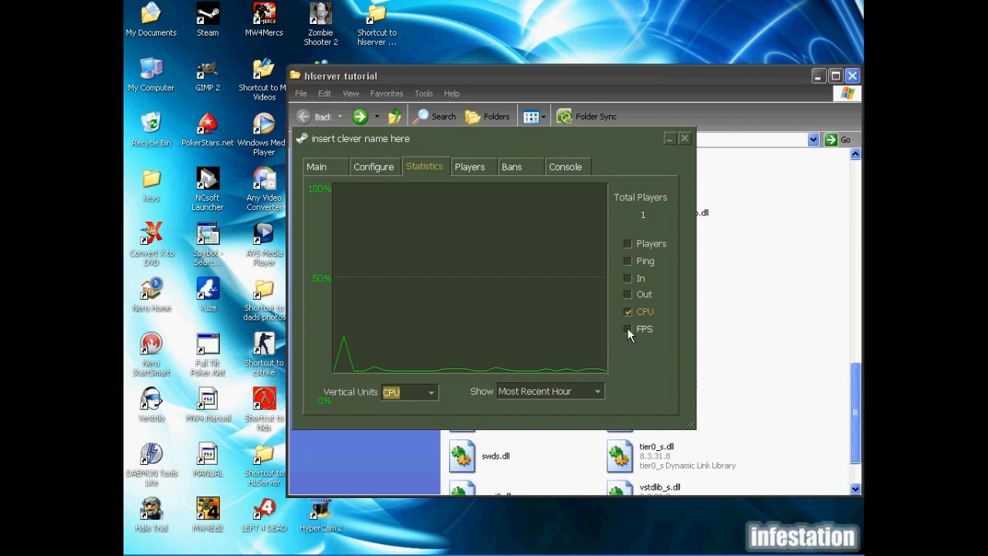
{"action": "left_click", "coordinate": [429, 395]}
{"action": "left_click", "coordinate": [403, 443]}
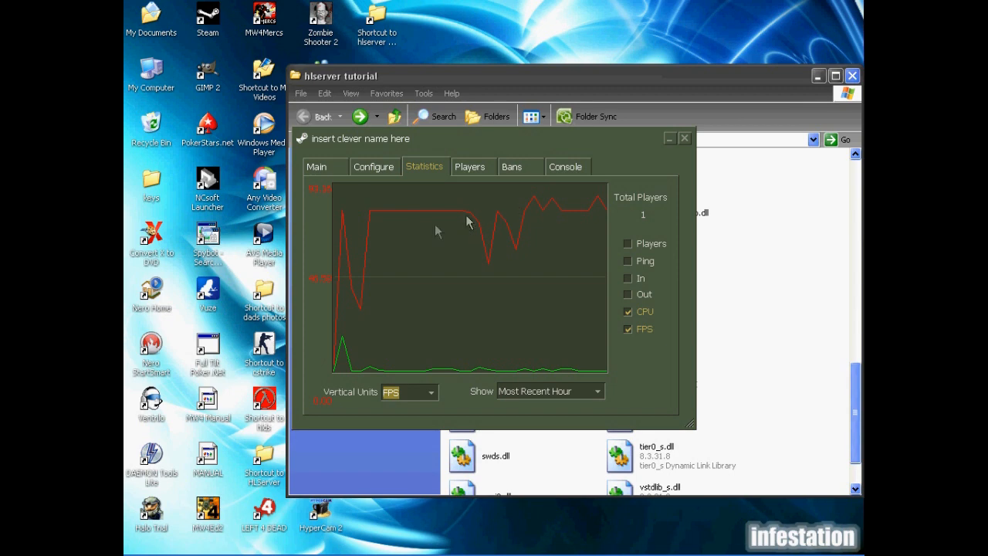
{"action": "left_click", "coordinate": [684, 139]}
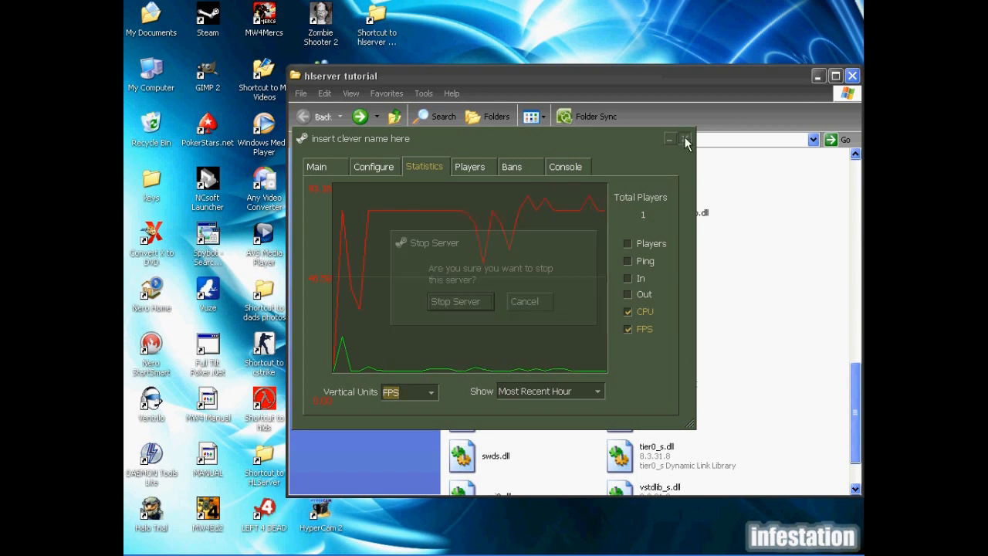
{"action": "left_click", "coordinate": [455, 304]}
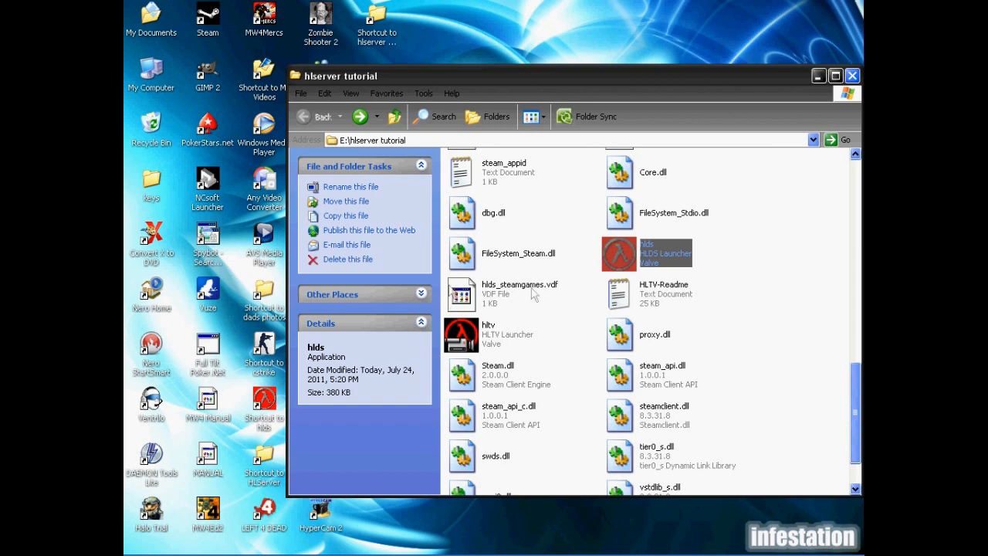
- Extract the mmtimer archive within the HL server tutorial folder and open the extracted fatality_krunch_booster_1.6 folder
{"action": "left_click", "coordinate": [351, 545]}
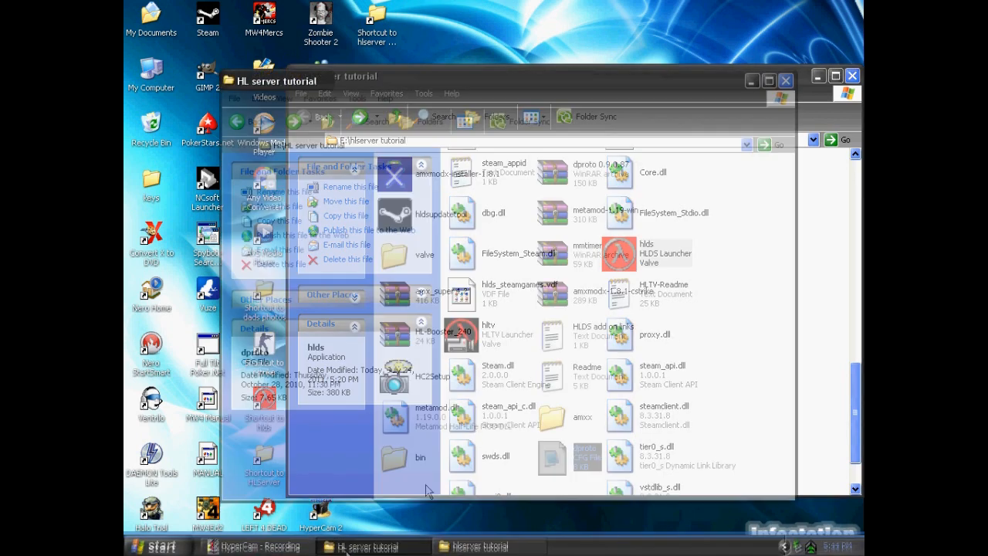
{"action": "left_click", "coordinate": [587, 249]}
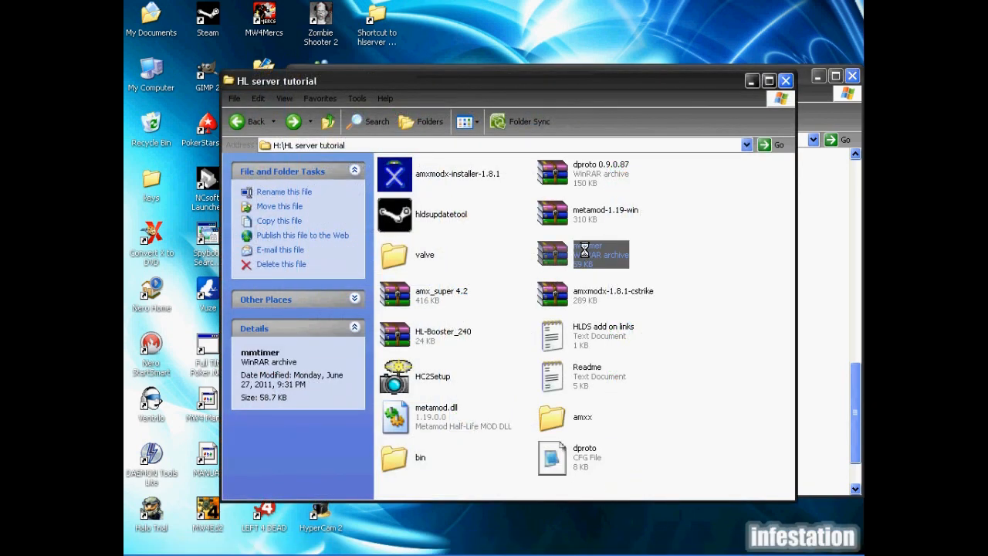
{"action": "right_click", "coordinate": [585, 249]}
{"action": "left_click", "coordinate": [598, 283]}
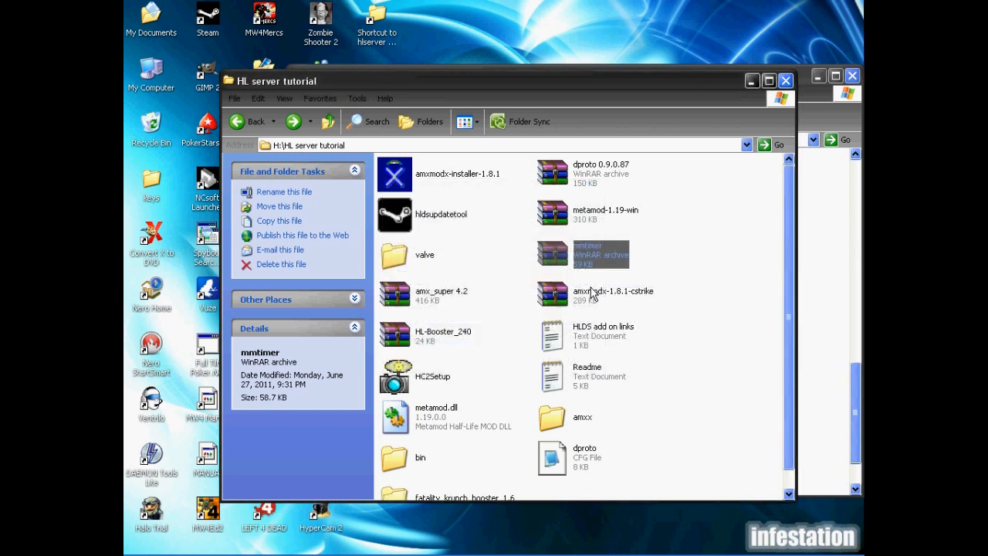
{"action": "scroll", "coordinate": [592, 296], "scroll_direction": "down", "scroll_amount": 1}
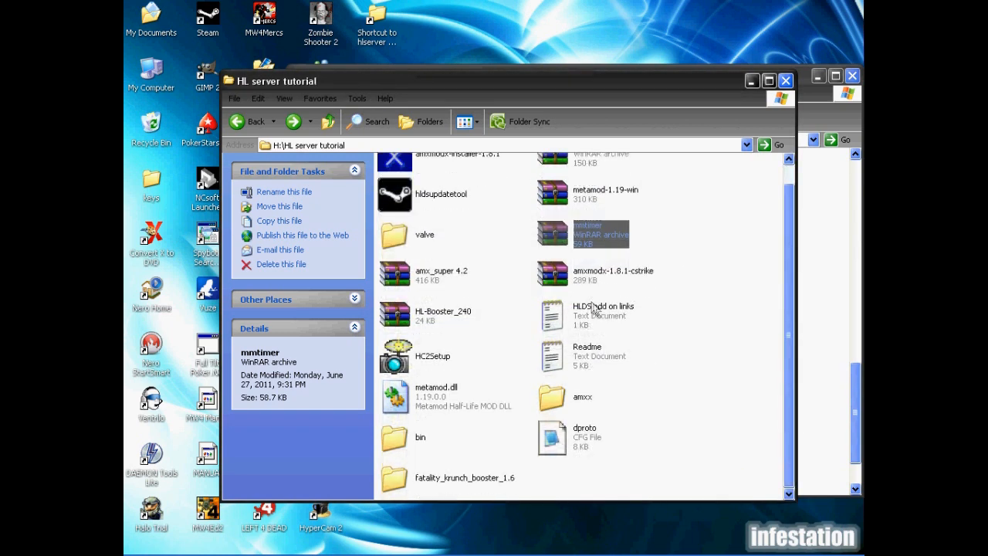
{"action": "left_click", "coordinate": [421, 475]}
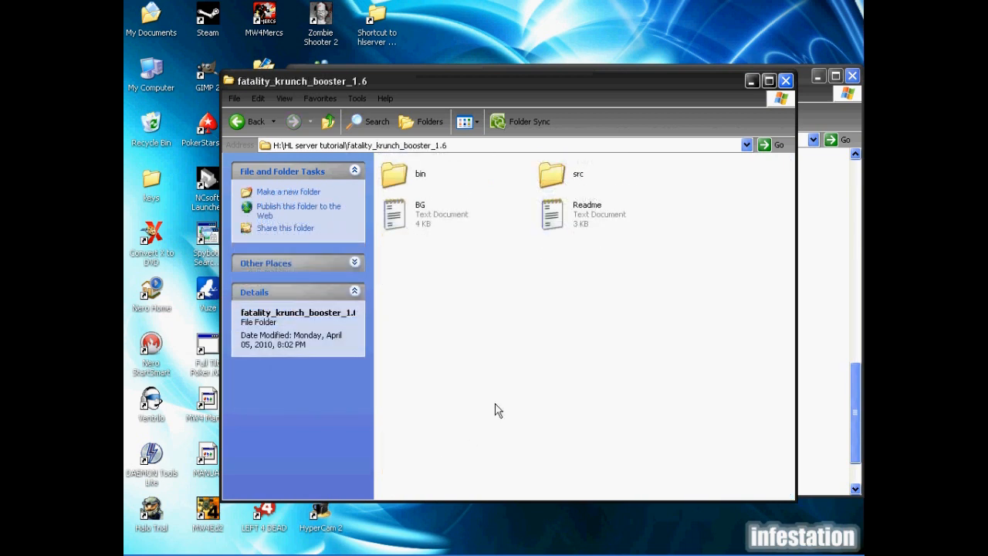
{"action": "left_click", "coordinate": [409, 174]}
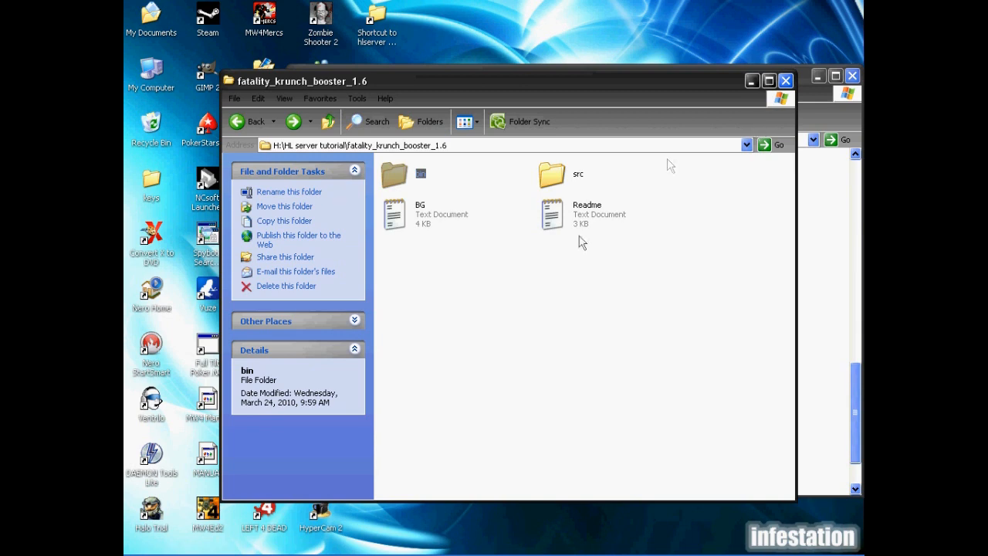
- Create a new folder named mmtimer inside the server's cstrike\addons folder
{"action": "left_click", "coordinate": [799, 87]}
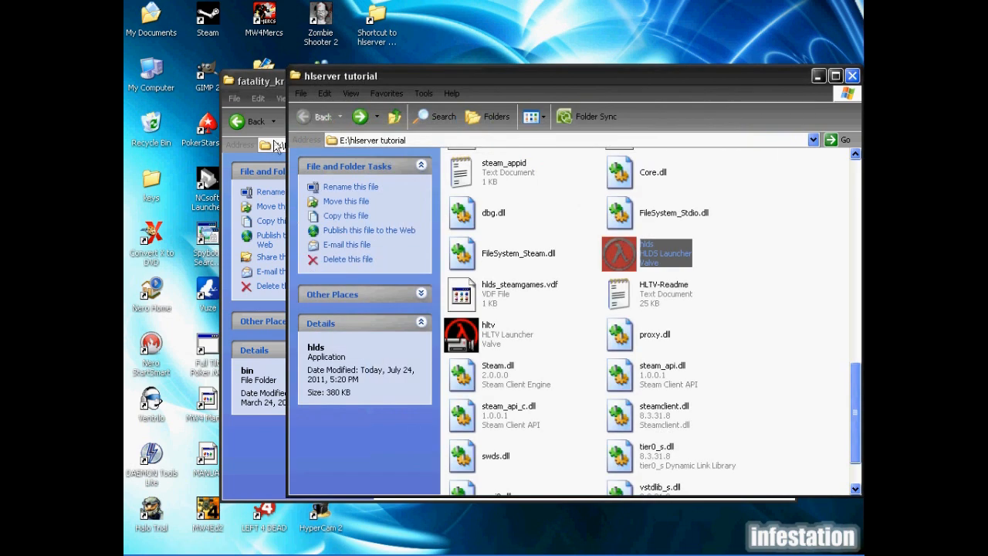
{"action": "left_click", "coordinate": [364, 119]}
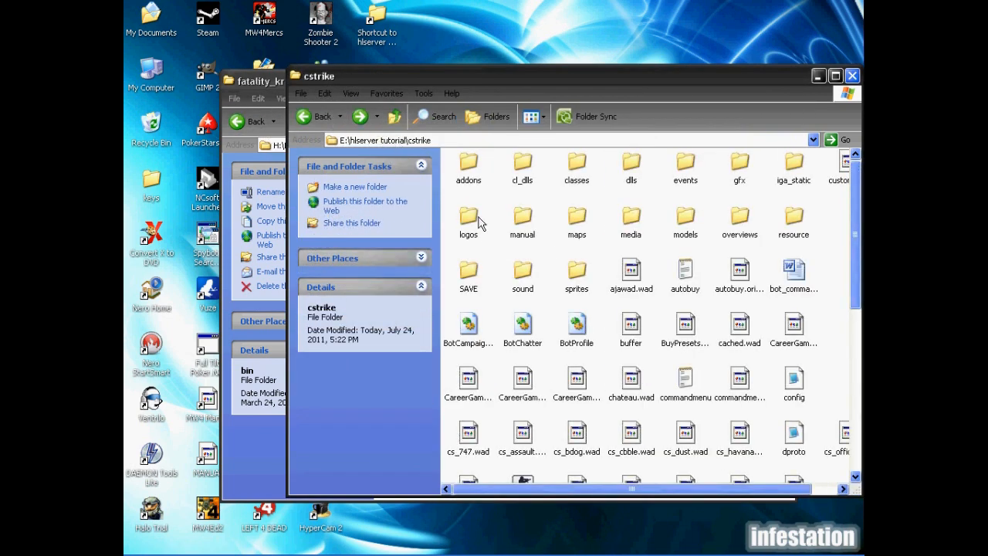
{"action": "double_click", "coordinate": [461, 171]}
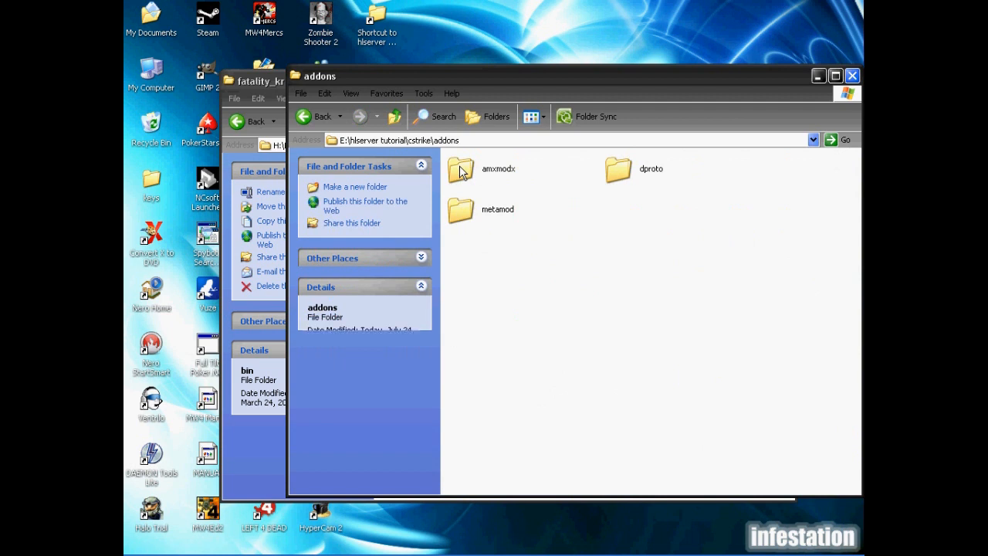
{"action": "left_click", "coordinate": [340, 191]}
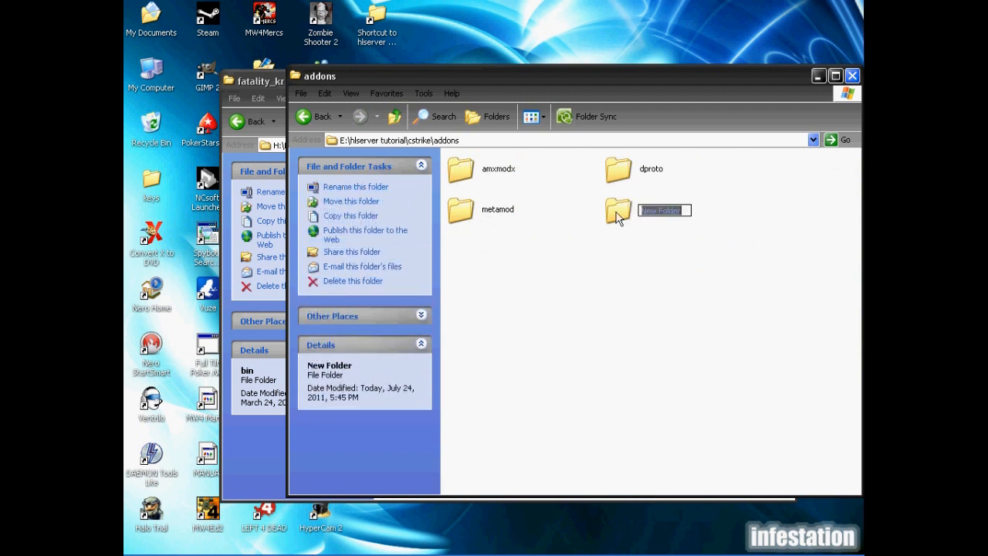
{"action": "type", "text": "mmtimer"}
{"action": "key", "text": "Return"}
- Copy mmtimer.dll from the booster's bin folder into the new mmtimer folder
{"action": "double_click", "coordinate": [620, 207]}
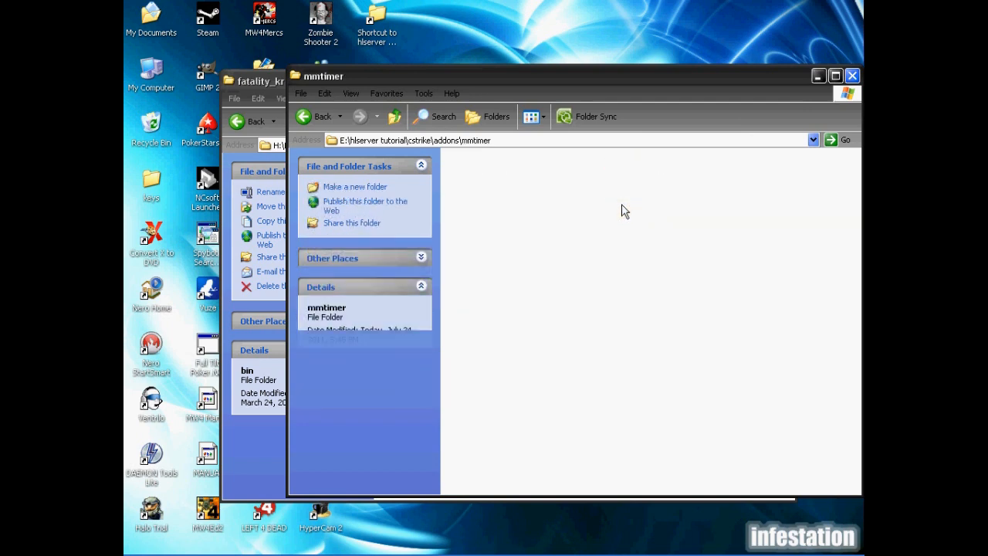
{"action": "left_click", "coordinate": [372, 545]}
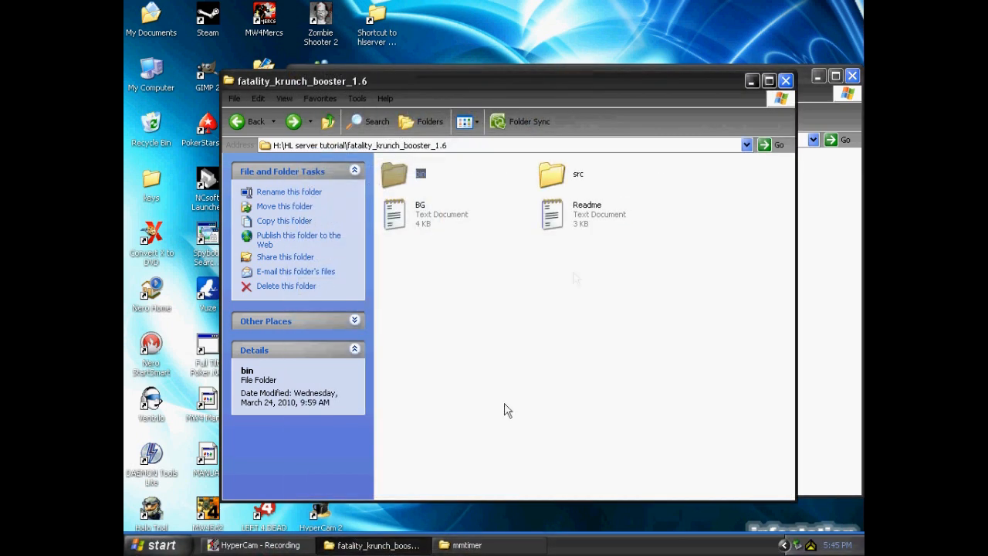
{"action": "double_click", "coordinate": [413, 173]}
{"action": "left_click_drag", "start_coordinate": [397, 181], "coordinate": [823, 346]}
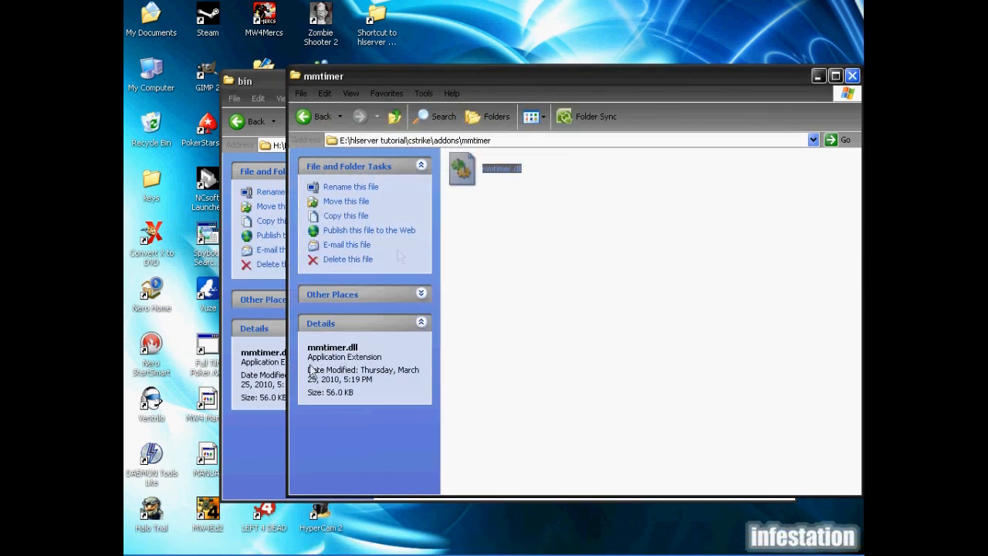
- Copy the file name mmtimer.dll to the clipboard
{"action": "left_click", "coordinate": [495, 235]}
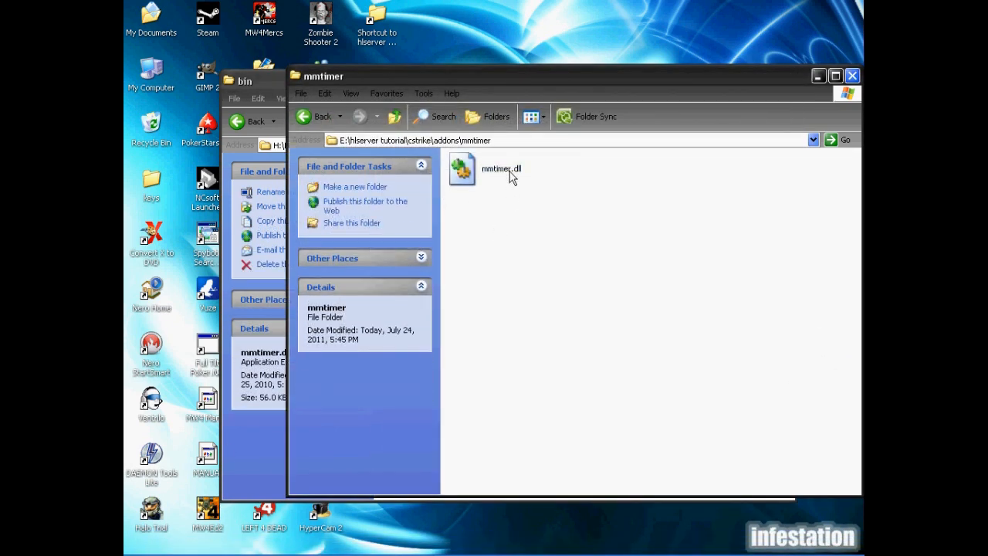
{"action": "right_click", "coordinate": [509, 171]}
{"action": "left_click", "coordinate": [483, 238]}
{"action": "left_click", "coordinate": [490, 171]}
{"action": "left_click", "coordinate": [494, 170]}
{"action": "right_click", "coordinate": [485, 175]}
{"action": "left_click", "coordinate": [494, 212]}
- Append \mmtimer.dll to the folder's address path and copy the part addons\mmtimer\mmtimer.dll
{"action": "left_click", "coordinate": [497, 140]}
{"action": "left_click", "coordinate": [497, 140]}
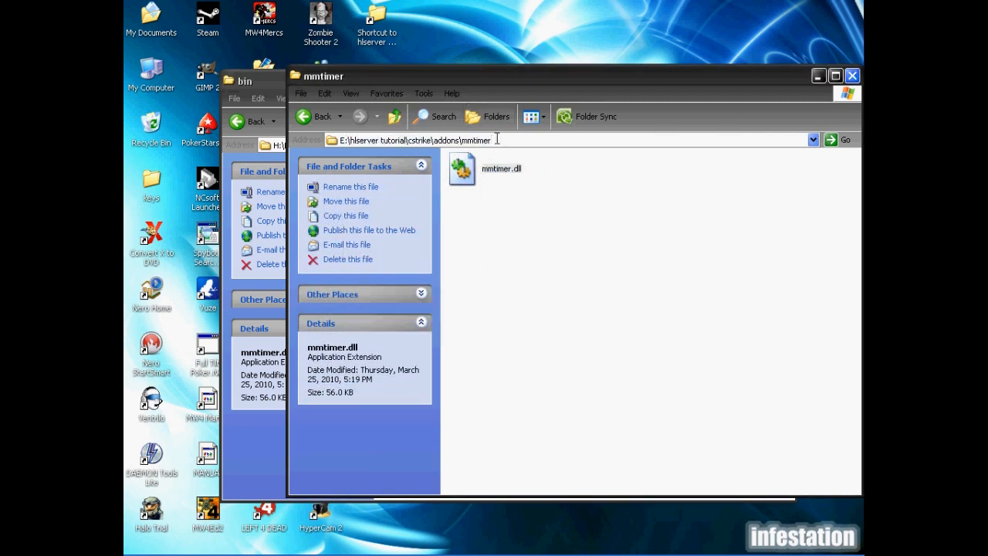
{"action": "type", "text": "\\"}
{"action": "key", "text": "ctrl+v"}
{"action": "left_click_drag", "start_coordinate": [534, 141], "coordinate": [434, 142]}
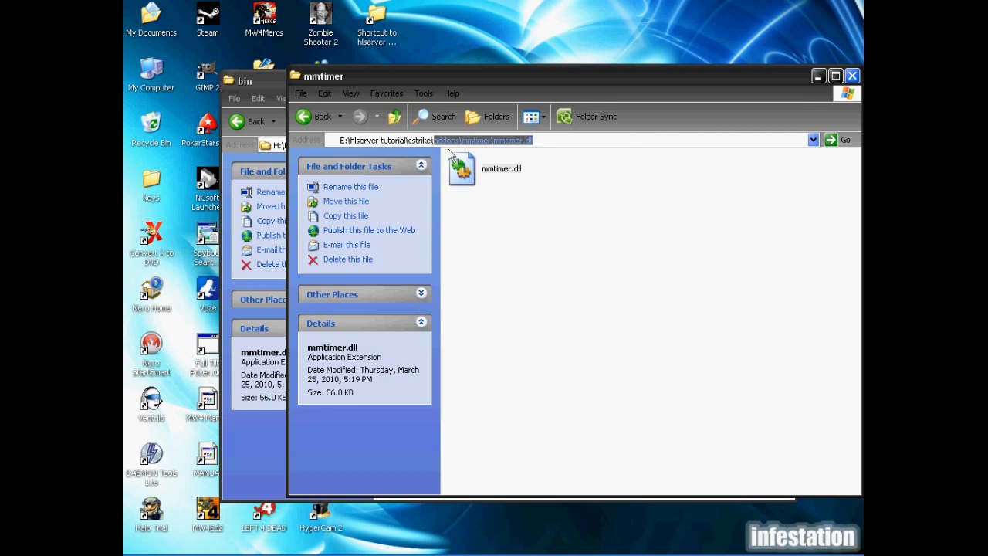
{"action": "right_click", "coordinate": [457, 141]}
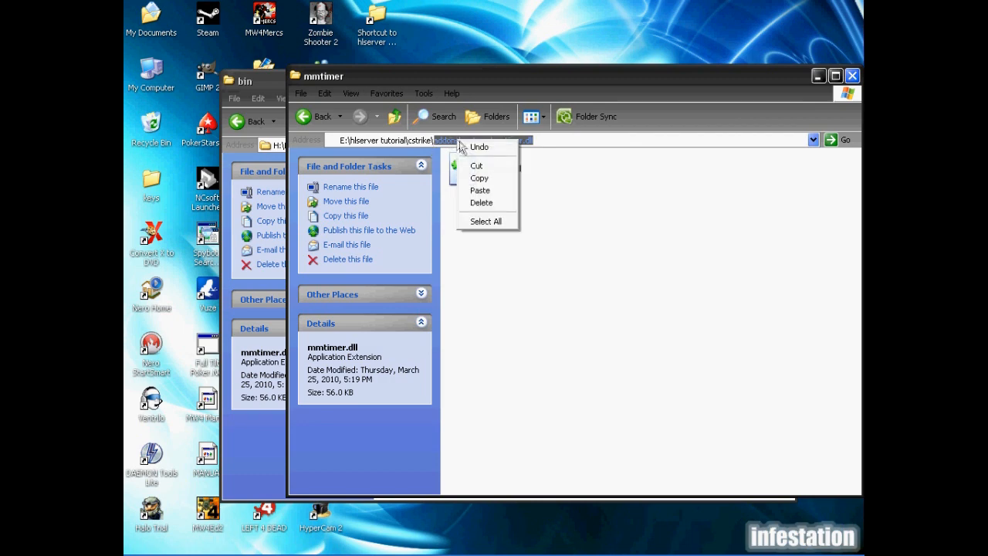
{"action": "left_click", "coordinate": [478, 178]}
- Open the plugins configuration file in the addons\metamod folder
{"action": "left_click", "coordinate": [305, 119]}
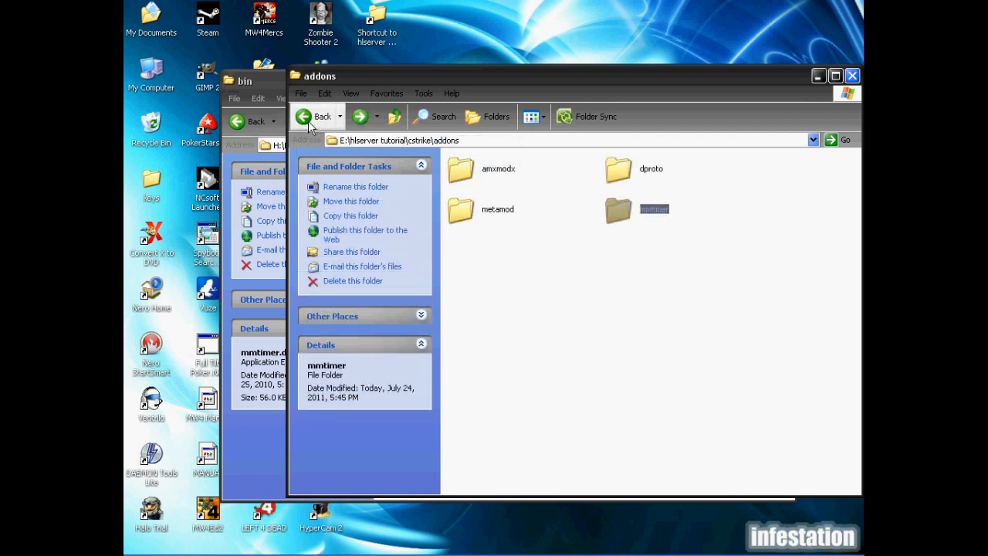
{"action": "left_click", "coordinate": [310, 127]}
{"action": "left_click", "coordinate": [361, 114]}
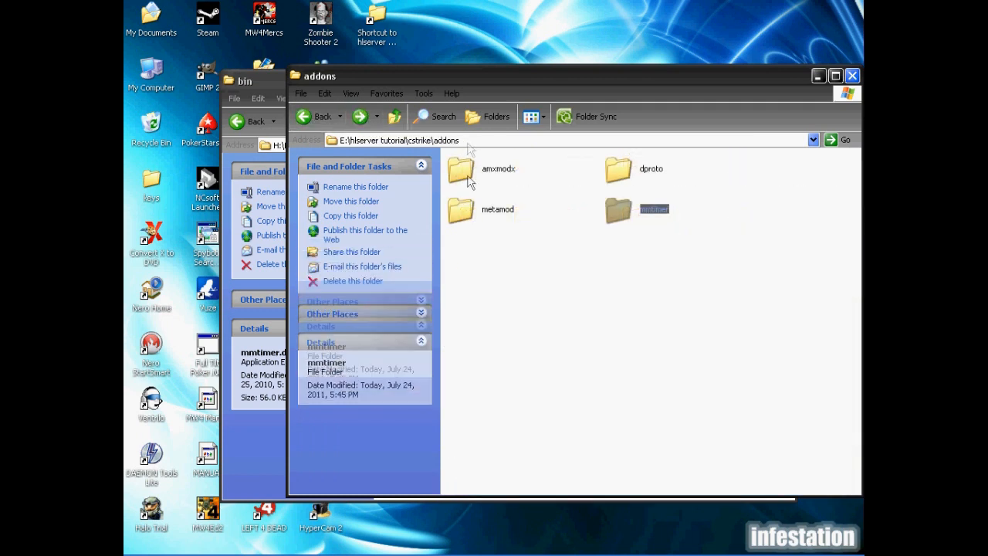
{"action": "double_click", "coordinate": [481, 211]}
{"action": "left_click", "coordinate": [666, 174]}
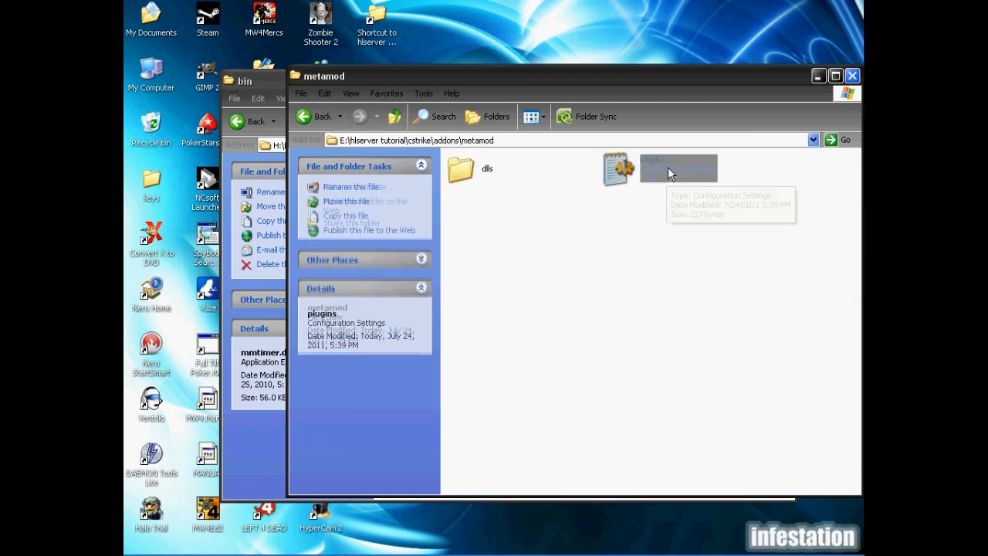
{"action": "double_click", "coordinate": [668, 174]}
- Add a semicolon line and the line win32 addons\mmtimer\mmtimer.dll below the dproto entry, then save and close the file
{"action": "left_click", "coordinate": [422, 229]}
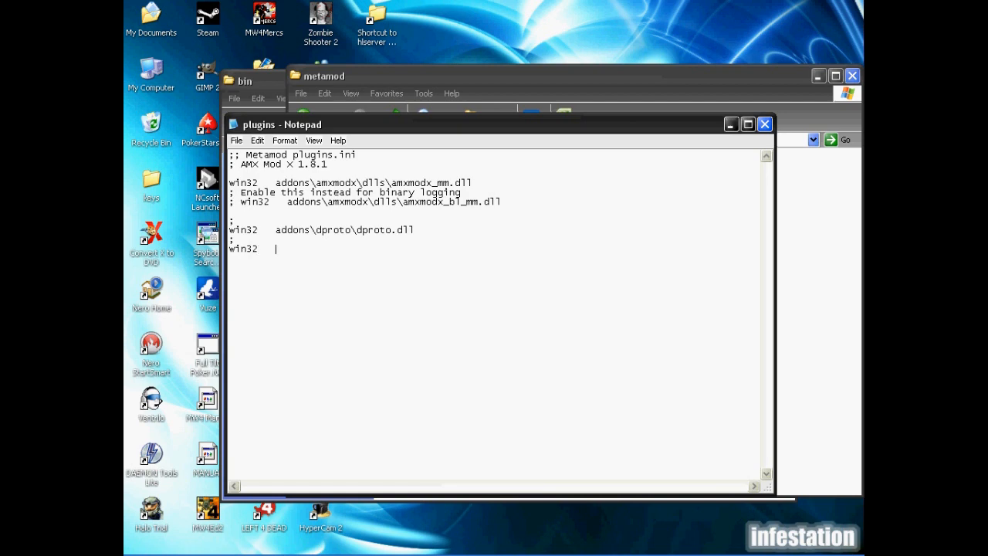
{"action": "key", "text": "ctrl+v"}
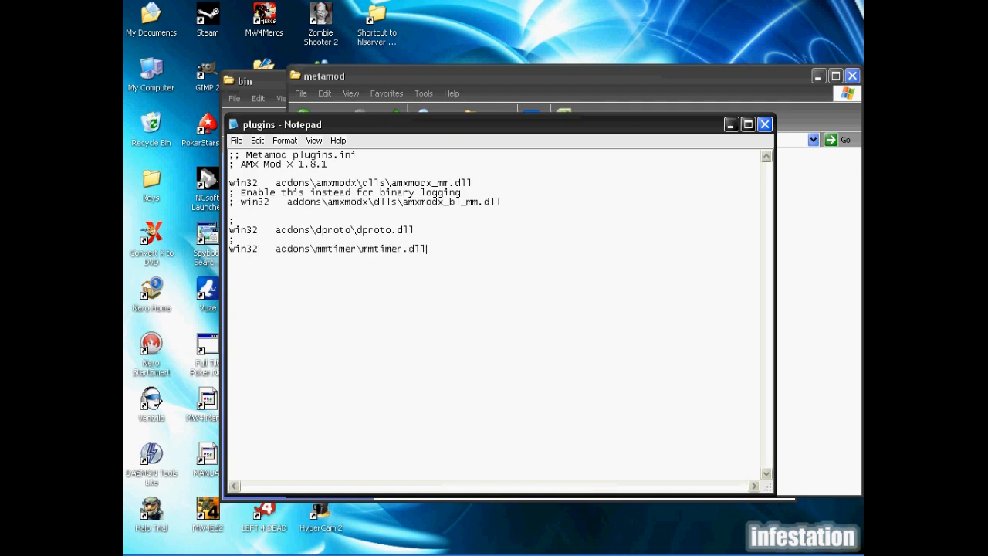
{"action": "left_click", "coordinate": [764, 125]}
{"action": "left_click", "coordinate": [437, 327]}
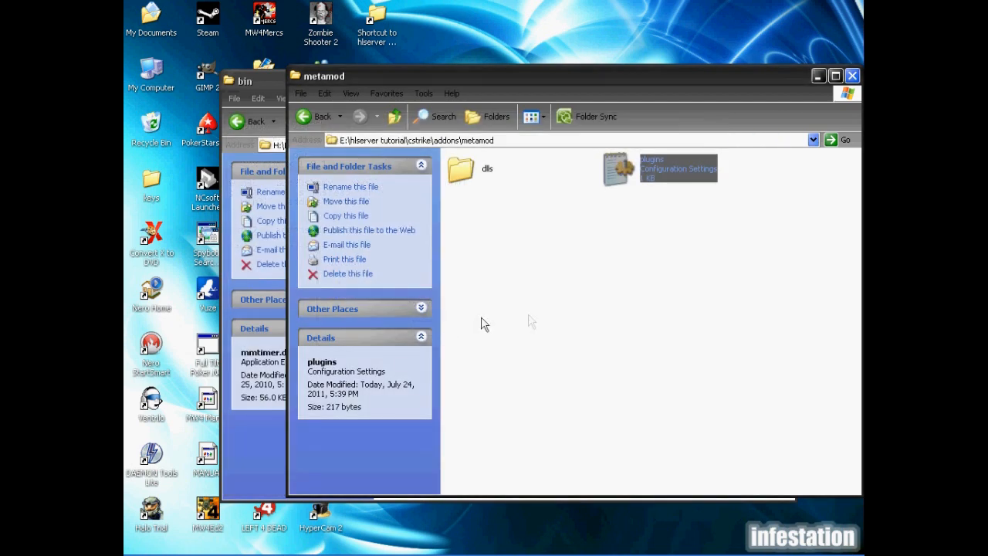
- Open the server config file in the cstrike folder and add the comment //mmtimer fps booster at its end
{"action": "left_click", "coordinate": [320, 117]}
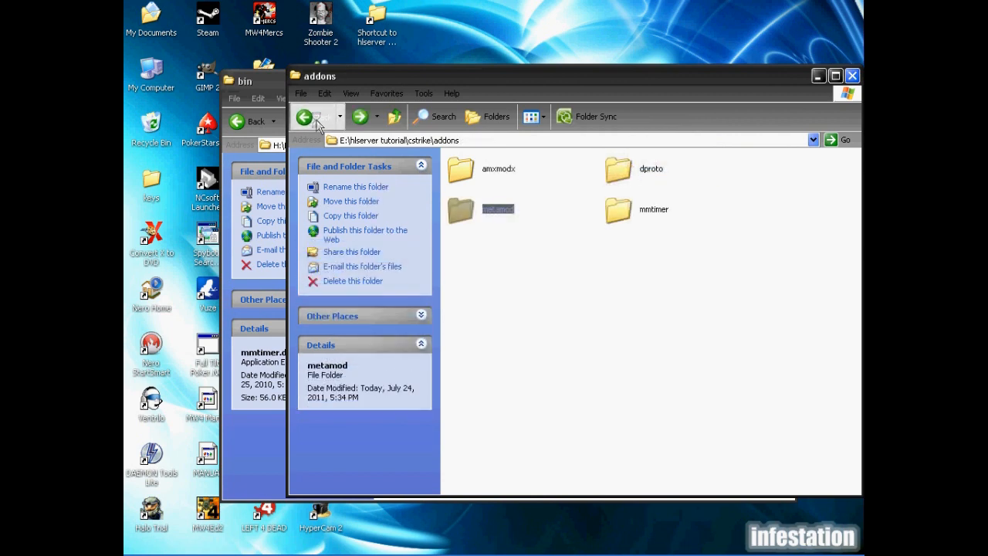
{"action": "left_click", "coordinate": [318, 120]}
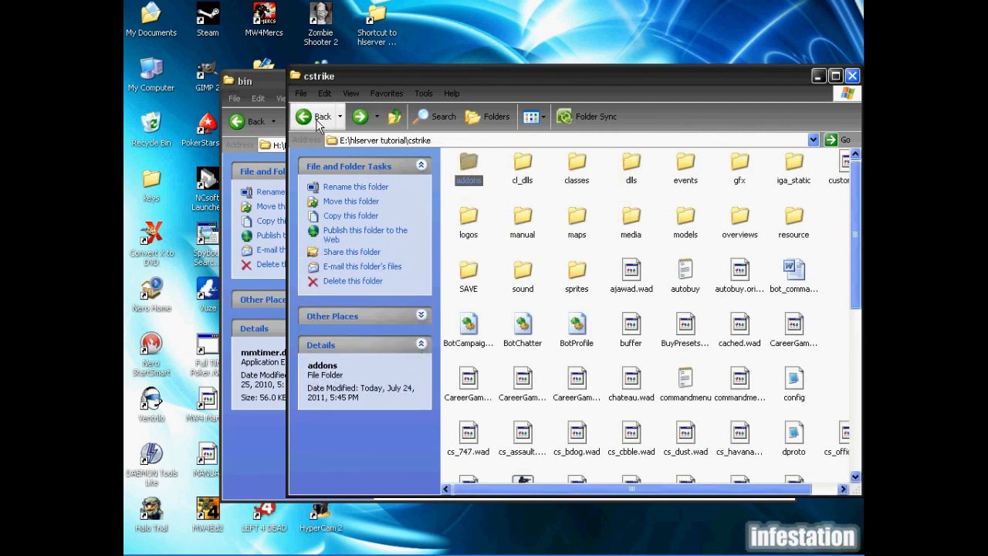
{"action": "scroll", "coordinate": [471, 159], "scroll_direction": "down", "scroll_amount": 10}
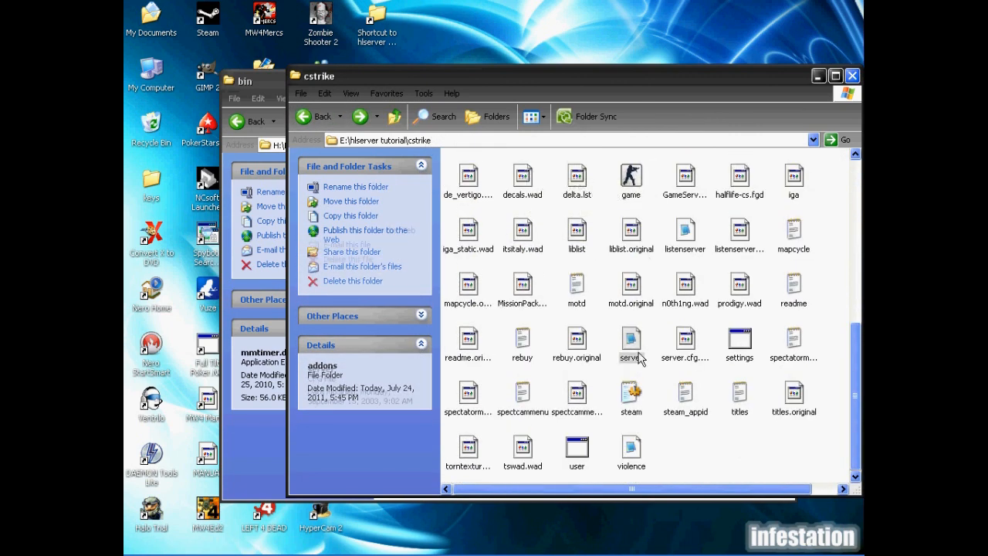
{"action": "left_click", "coordinate": [631, 344]}
{"action": "double_click", "coordinate": [638, 354]}
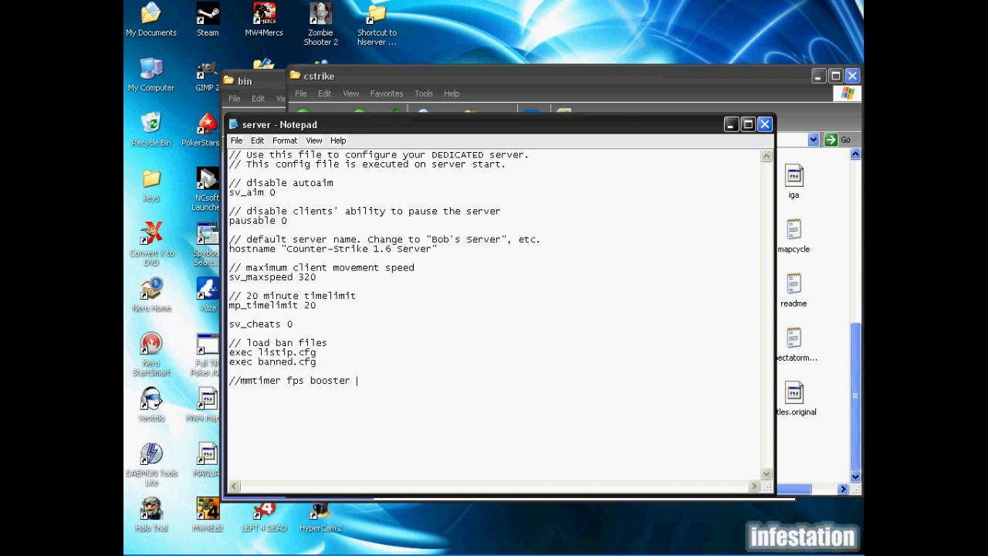
{"action": "type", "text": "ttin"}
- Return to the HL server tutorial folder and open the HLDS add on links text file
{"action": "left_click", "coordinate": [649, 78]}
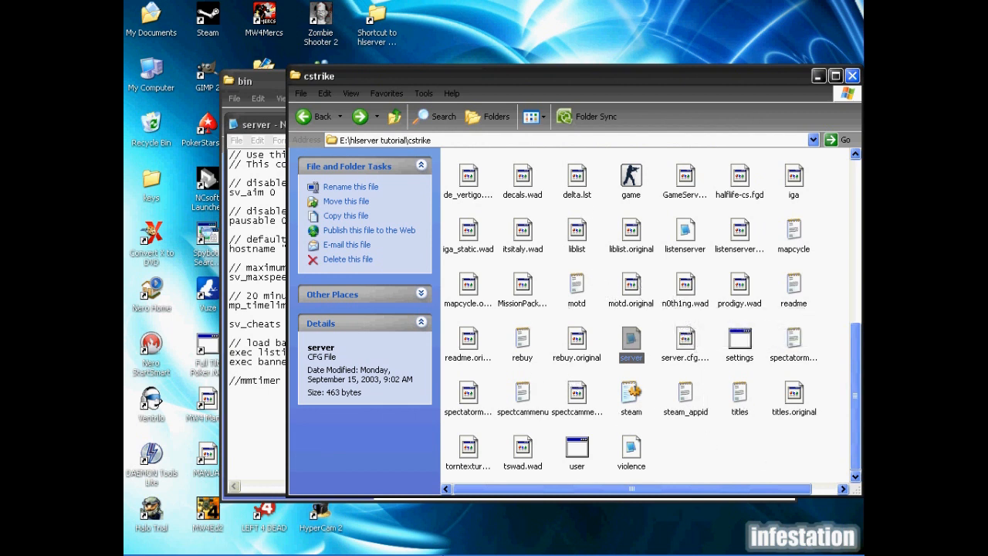
{"action": "mouse_move", "coordinate": [432, 552]}
{"action": "left_click", "coordinate": [344, 545]}
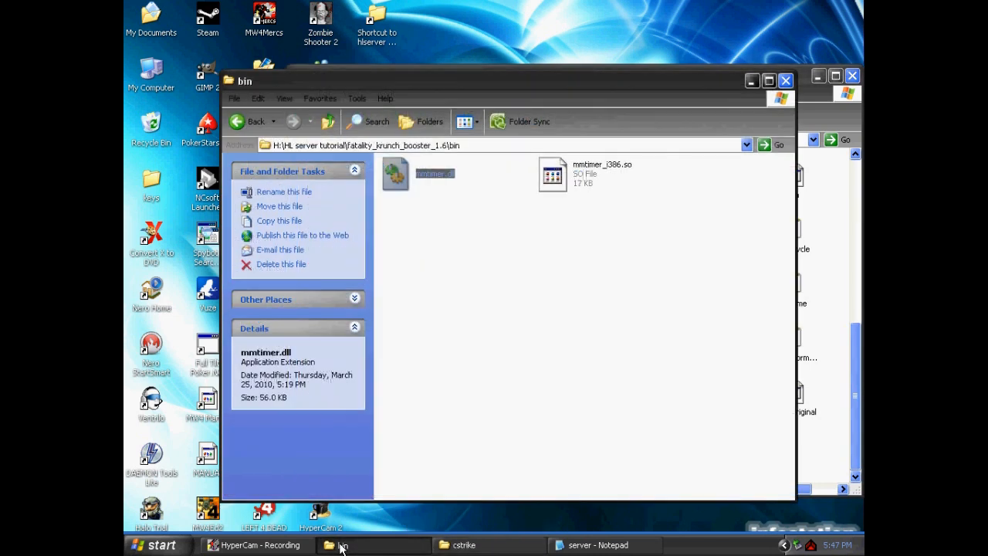
{"action": "left_click", "coordinate": [254, 124]}
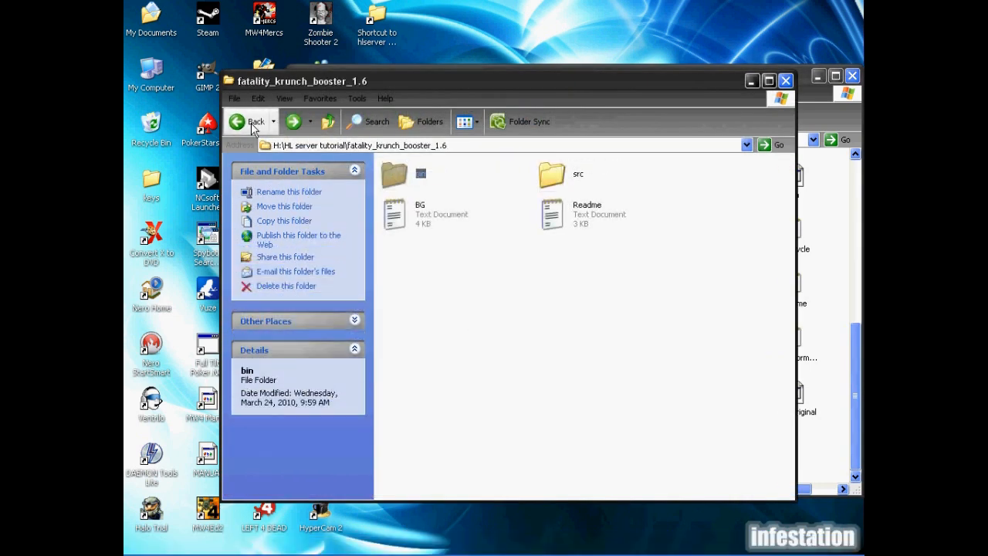
{"action": "left_click", "coordinate": [254, 124]}
{"action": "scroll", "coordinate": [654, 364], "scroll_direction": "up", "scroll_amount": 1}
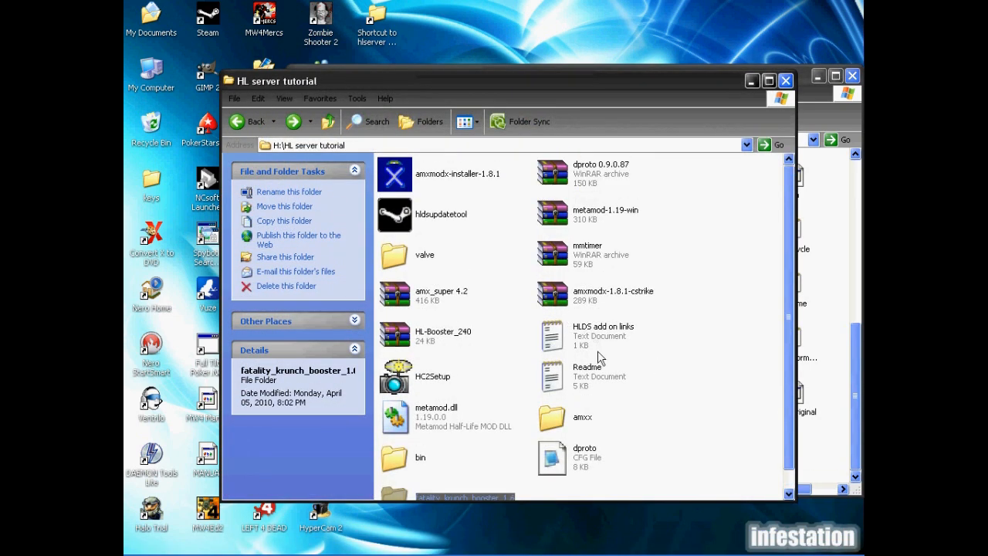
{"action": "double_click", "coordinate": [592, 332]}
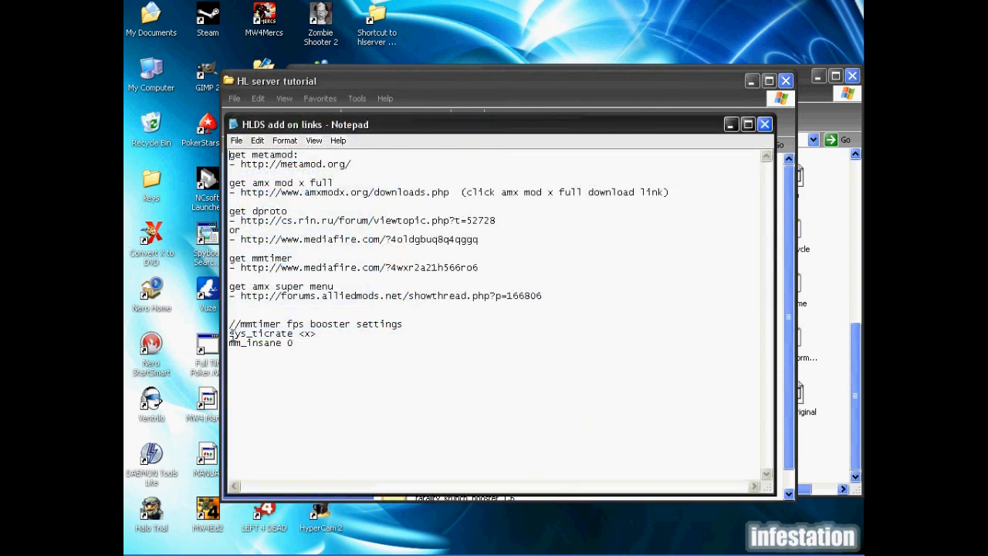
- Copy the lines sys_ticrate <x> and mm_insane 0 from the mmtimer settings section of the links file
{"action": "left_click_drag", "start_coordinate": [229, 334], "coordinate": [316, 333]}
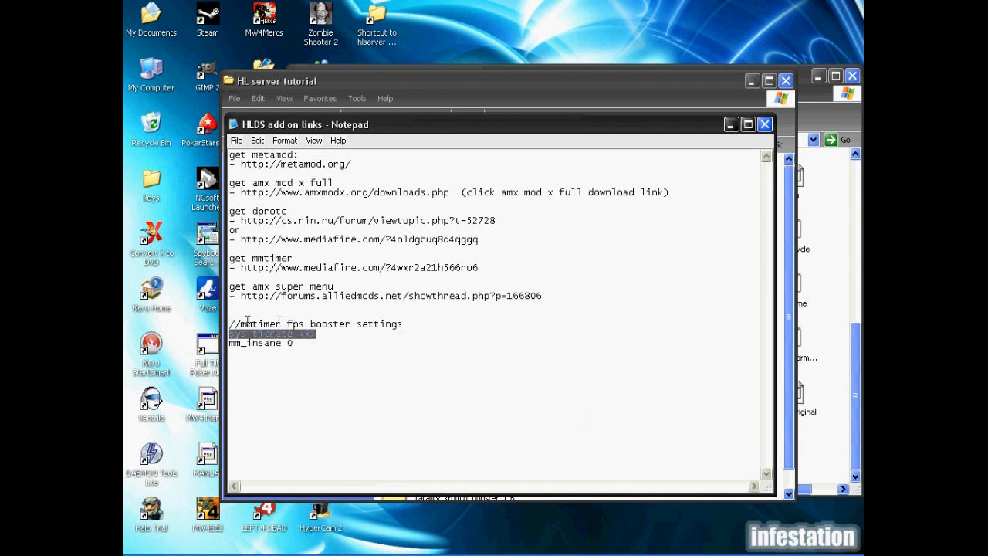
{"action": "left_click", "coordinate": [470, 347]}
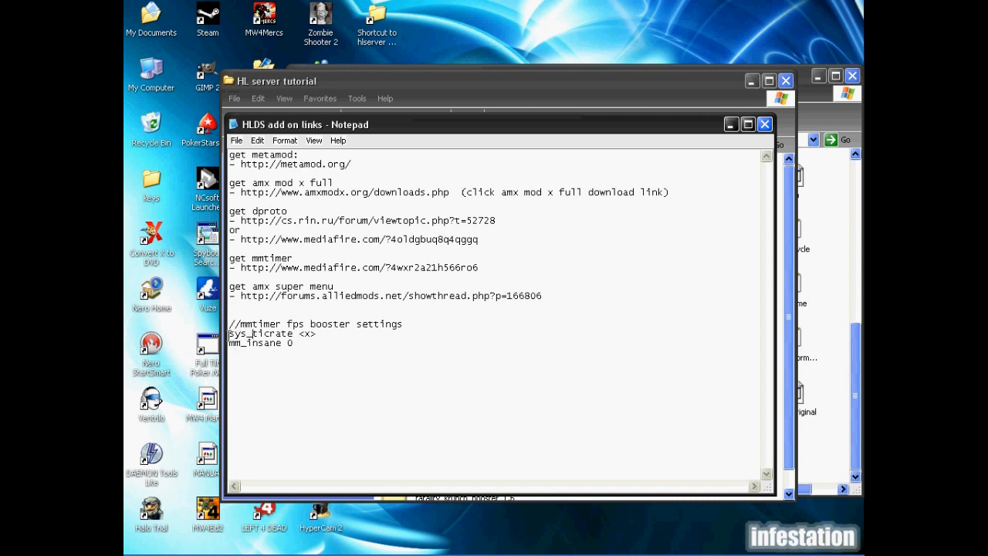
{"action": "left_click_drag", "start_coordinate": [229, 334], "coordinate": [353, 349]}
{"action": "key", "text": "ctrl+c"}
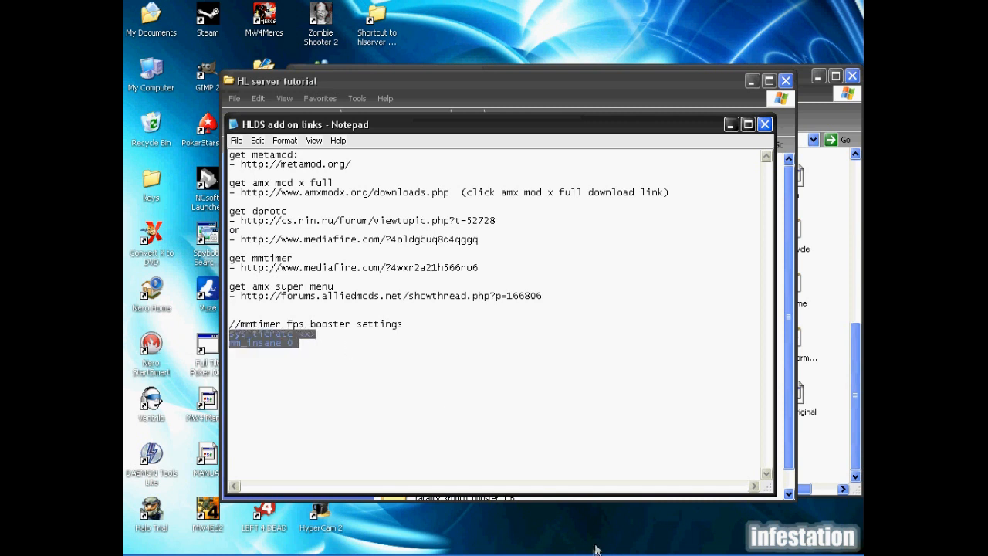
- Paste the copied lines below the comment //mmtimer fps booster settings at the end of the server config file
{"action": "left_click", "coordinate": [463, 545]}
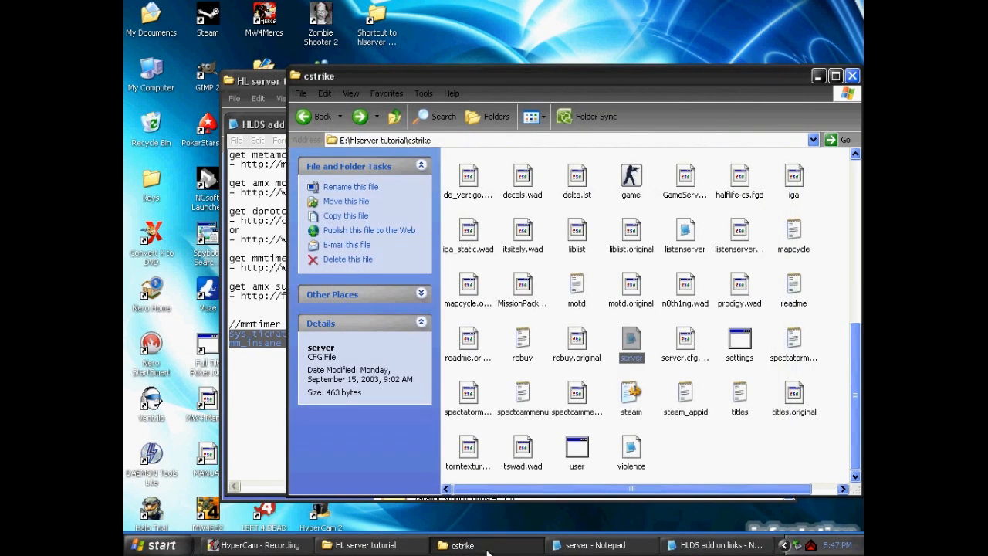
{"action": "left_click", "coordinate": [593, 545]}
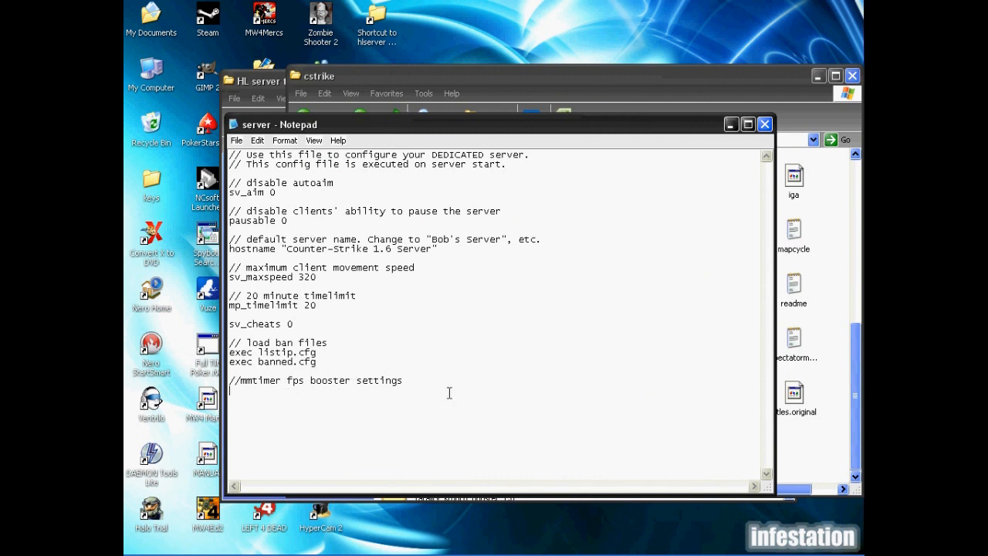
{"action": "key", "text": "ctrl+v"}
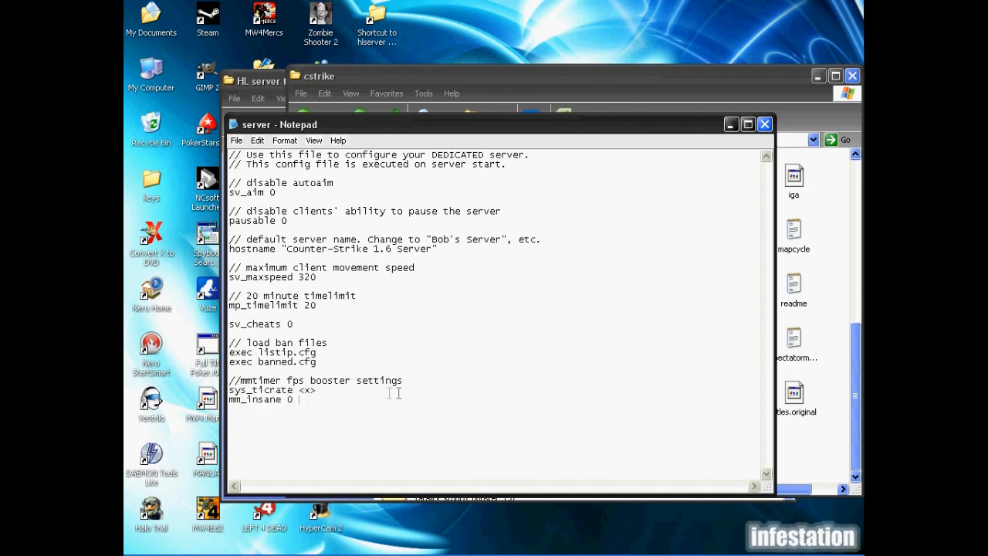
- Set sys_ticrate to 1000, then save and close the server config file and close the add-on links file
{"action": "left_click", "coordinate": [316, 392]}
{"action": "type", "text": "1000"}
{"action": "left_click", "coordinate": [764, 124]}
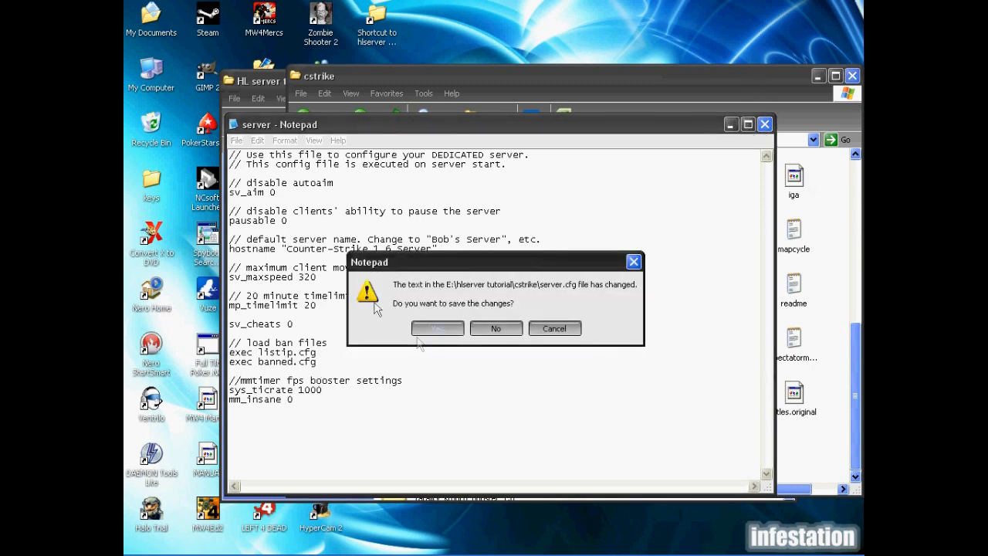
{"action": "left_click", "coordinate": [450, 337]}
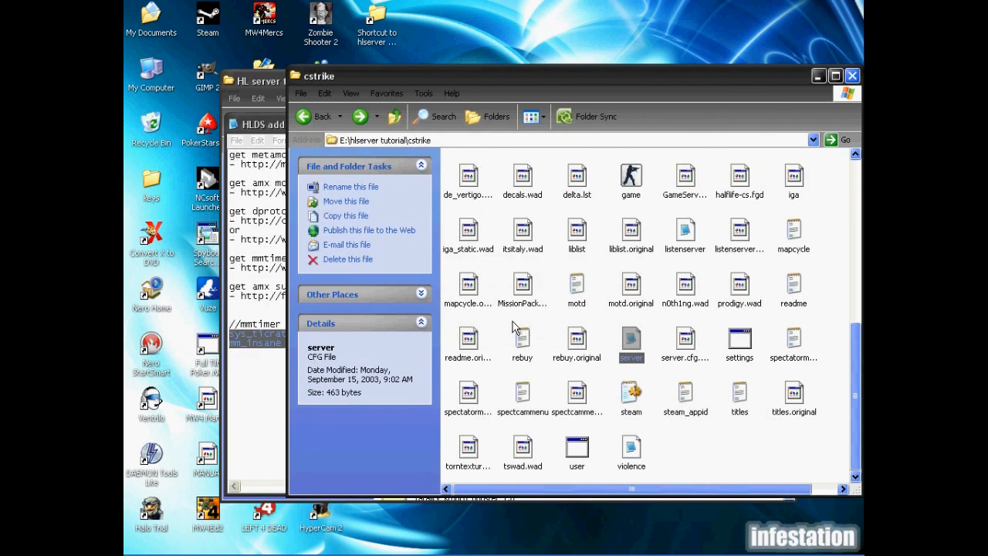
{"action": "left_click", "coordinate": [258, 128]}
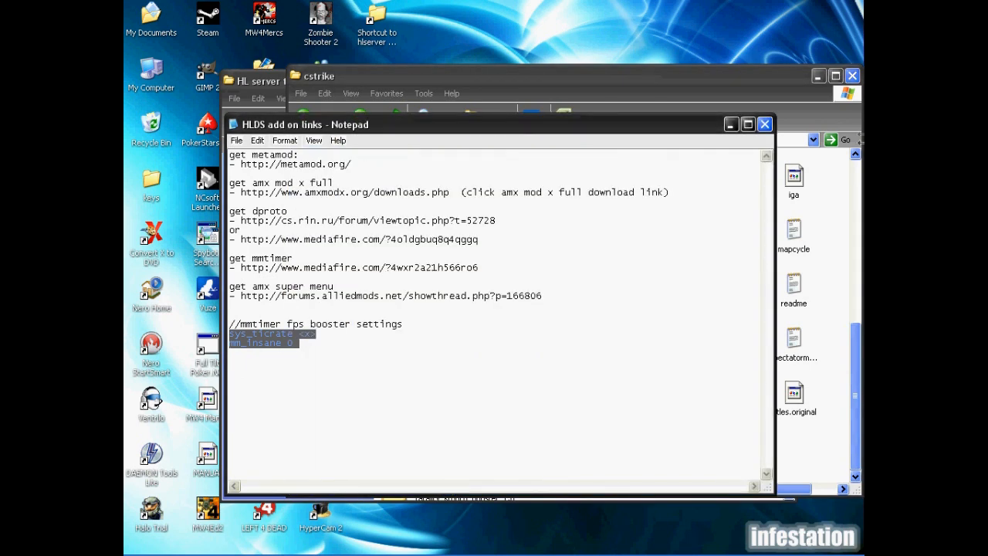
{"action": "left_click", "coordinate": [768, 128]}
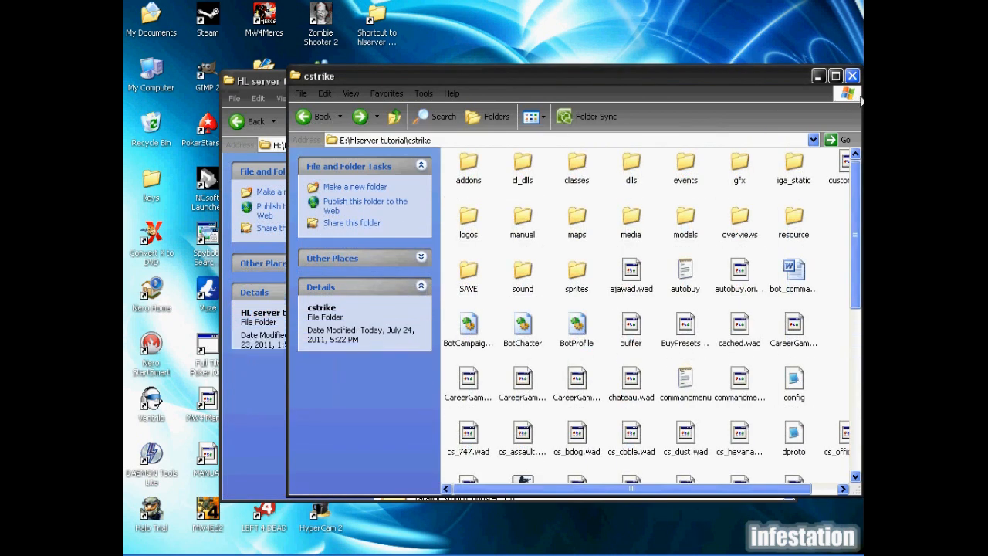
- Run the hlds launcher in the hlserver tutorial folder and start the Counter-Strike server on de_dust2
{"action": "left_click", "coordinate": [307, 117]}
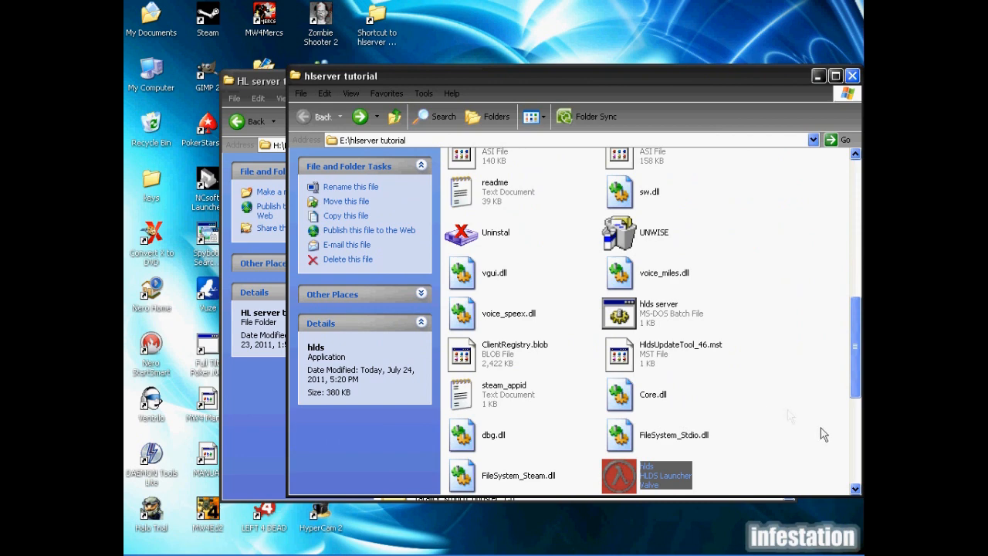
{"action": "scroll", "coordinate": [779, 413], "scroll_direction": "down", "scroll_amount": 3}
{"action": "double_click", "coordinate": [617, 285]}
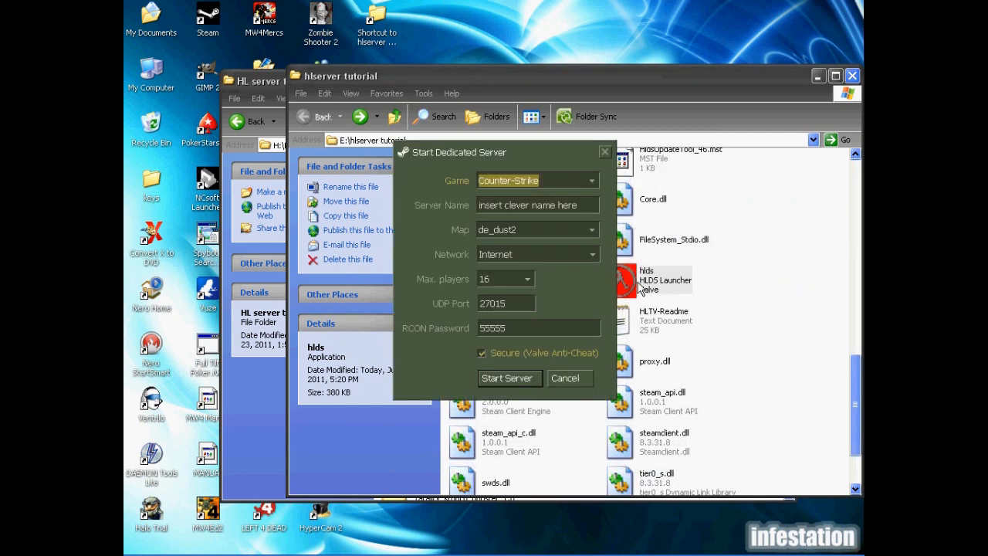
{"action": "left_click", "coordinate": [494, 380]}
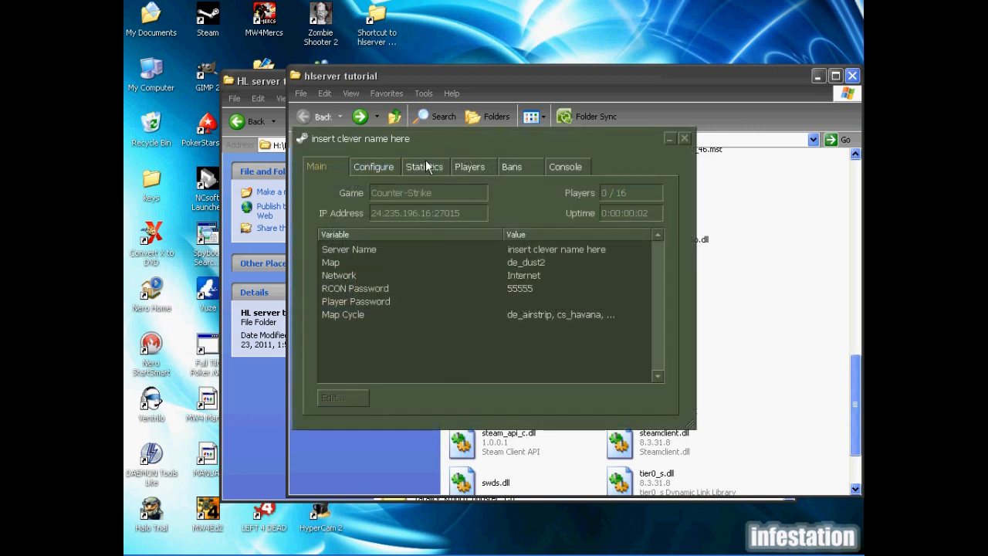
- Enable FPS in the server's statistics graph and set the vertical units to FPS
{"action": "left_click", "coordinate": [425, 164]}
{"action": "left_click", "coordinate": [628, 329]}
{"action": "left_click", "coordinate": [432, 393]}
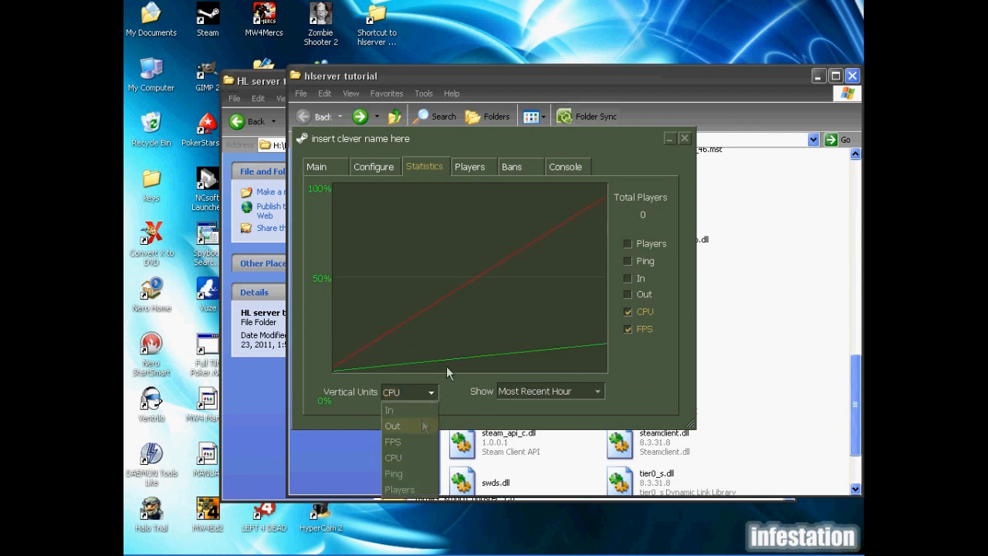
{"action": "left_click", "coordinate": [403, 443]}
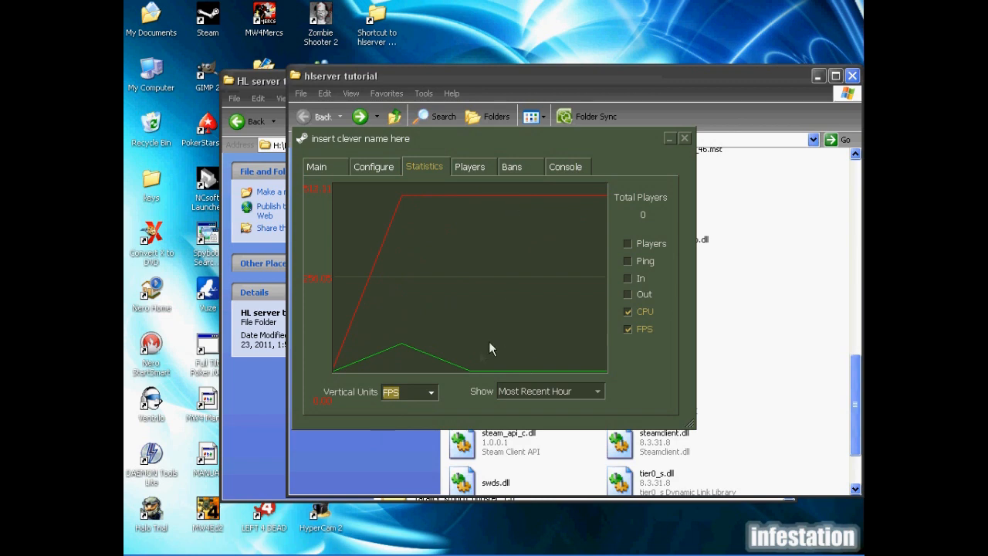
- Shut down the dedicated server and return to the hlserver tutorial folder
{"action": "left_click", "coordinate": [683, 138]}
{"action": "left_click", "coordinate": [464, 303]}
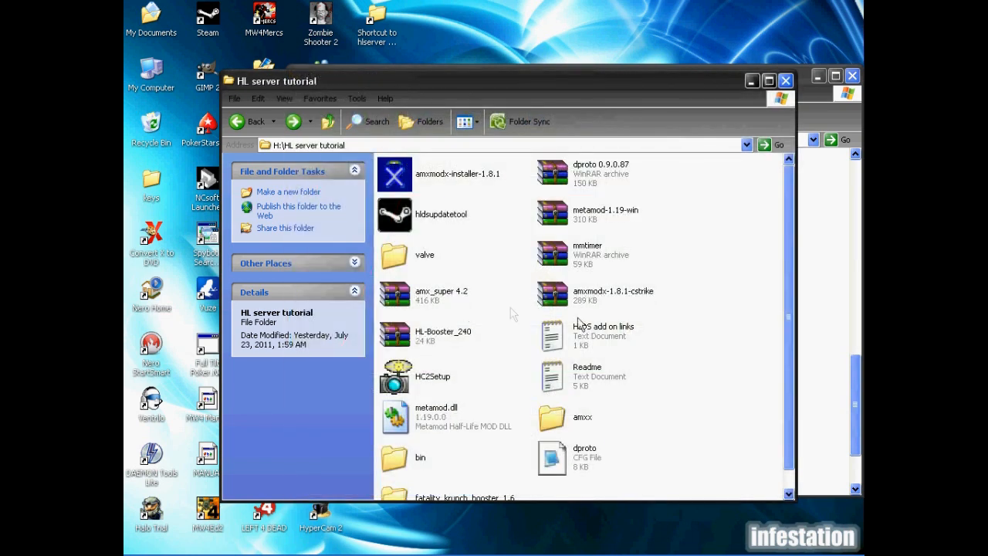
{"action": "left_click", "coordinate": [266, 123]}
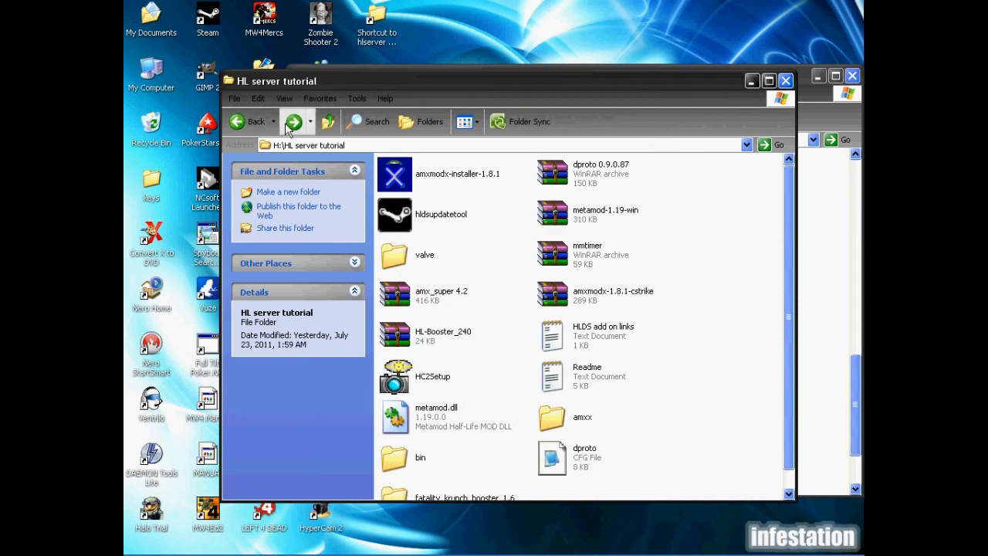
{"action": "left_click", "coordinate": [255, 123]}
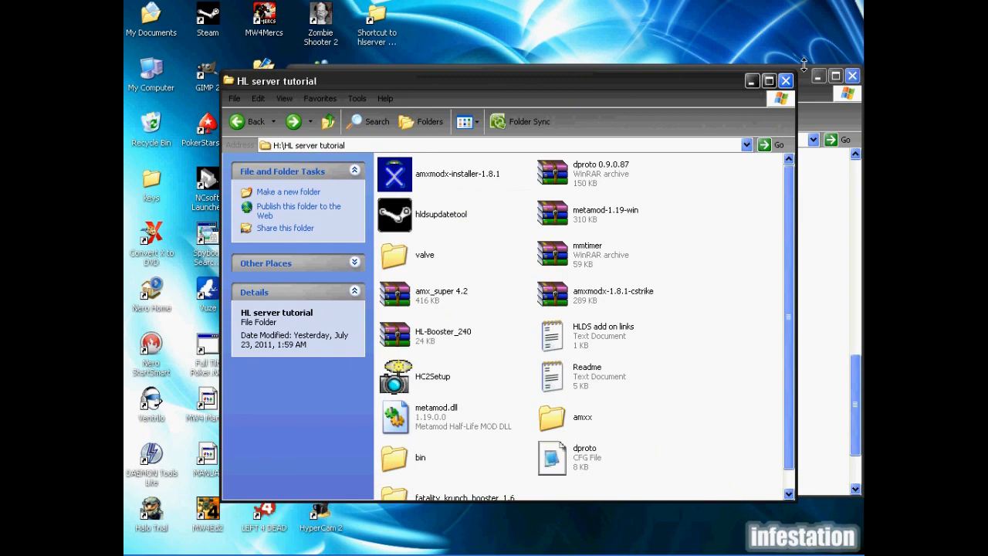
{"action": "left_click", "coordinate": [805, 91]}
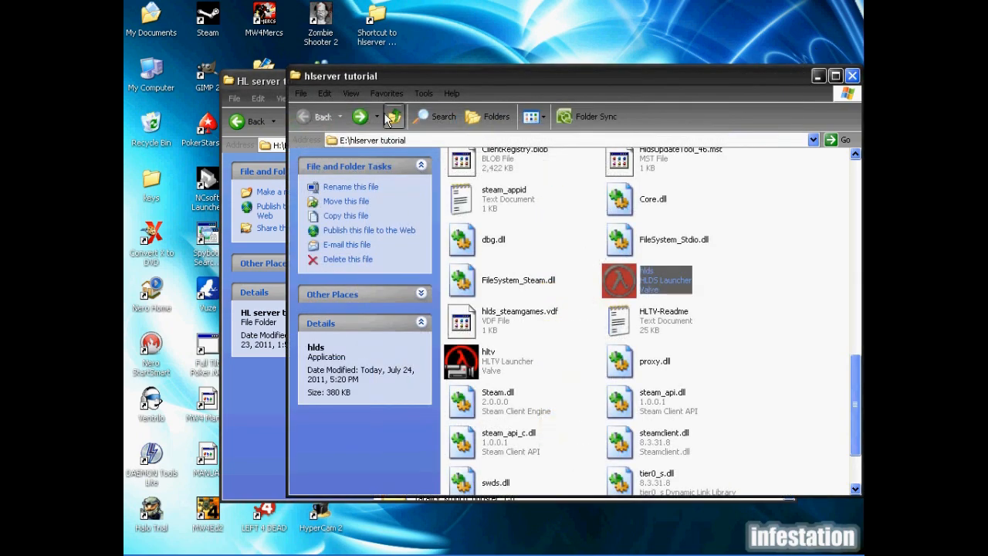
- Reopen the server config file in the cstrike folder, edit the sys_ticrate value, then save and close the file
{"action": "left_click", "coordinate": [360, 120]}
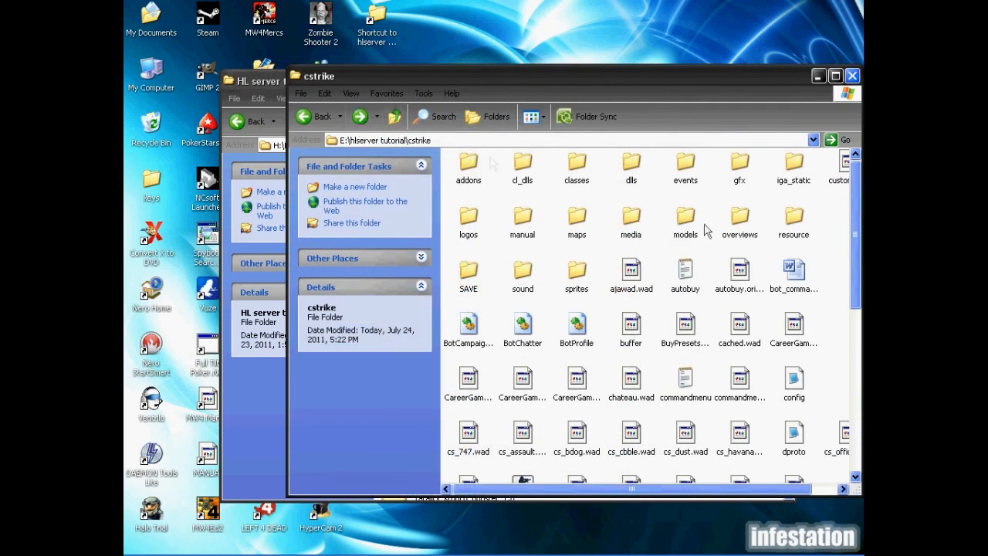
{"action": "scroll", "coordinate": [706, 230], "scroll_direction": "down", "scroll_amount": 10}
{"action": "left_click", "coordinate": [633, 346]}
{"action": "double_click", "coordinate": [632, 343]}
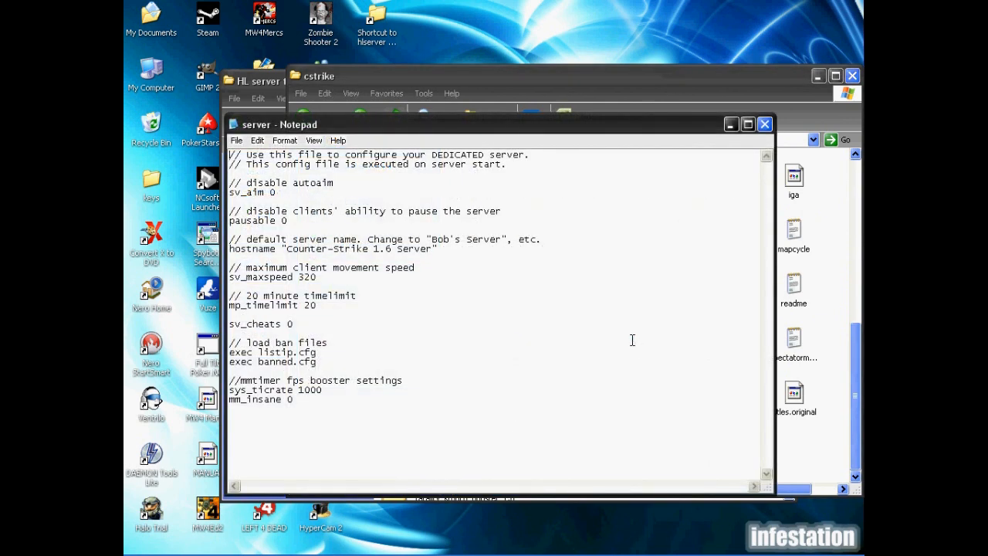
{"action": "left_click_drag", "start_coordinate": [326, 394], "coordinate": [311, 391]}
{"action": "left_click", "coordinate": [764, 124]}
{"action": "left_click", "coordinate": [438, 328]}
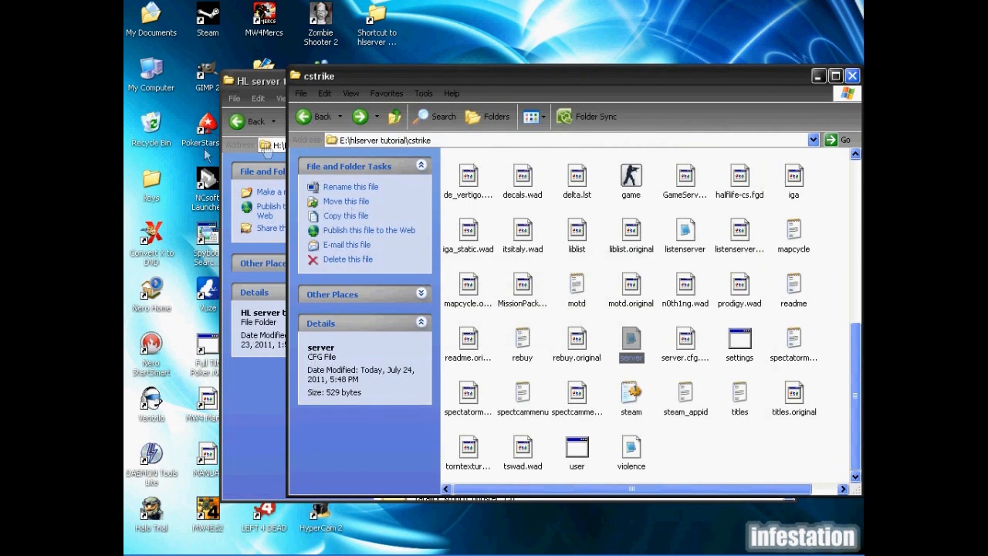
- Relaunch hlds from the hlserver tutorial folder and start the dedicated server again
{"action": "left_click", "coordinate": [312, 117]}
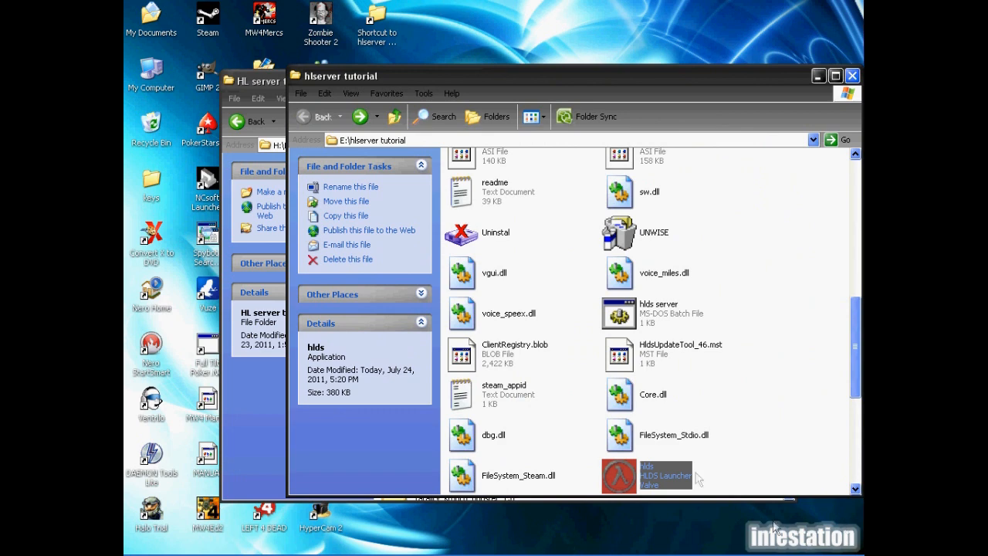
{"action": "double_click", "coordinate": [625, 469]}
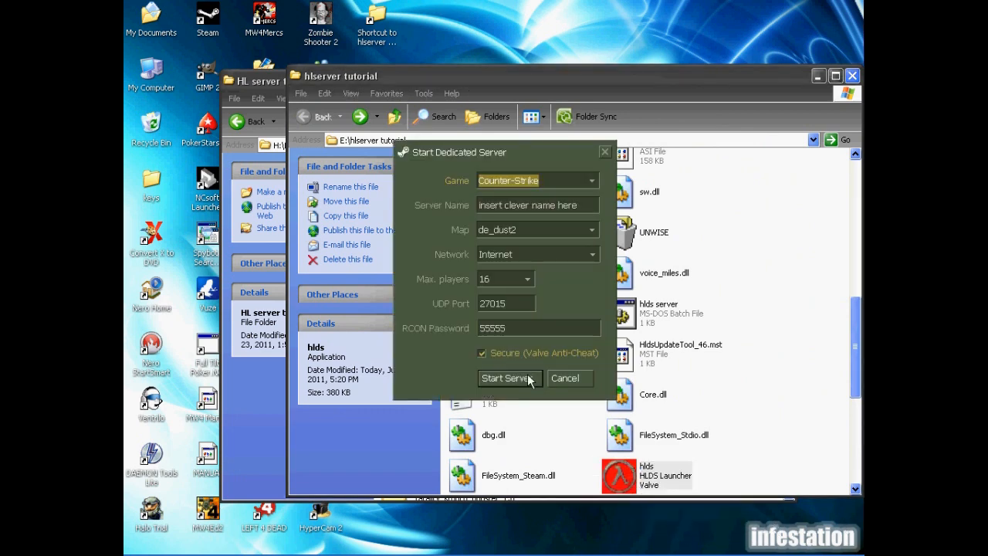
{"action": "left_click", "coordinate": [506, 377]}
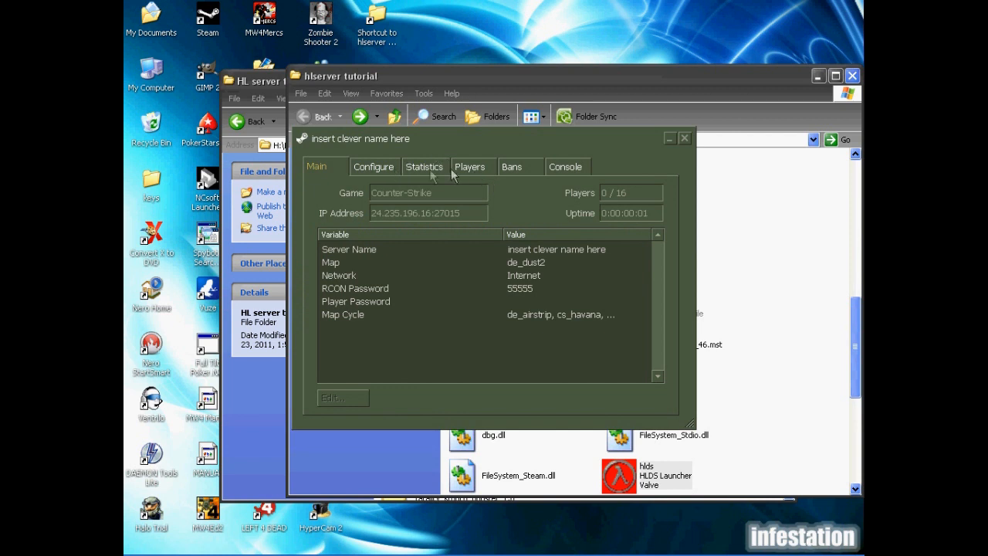
- Graph the restarted server's statistics with FPS as the vertical units to examine its frame rate
{"action": "left_click", "coordinate": [451, 169]}
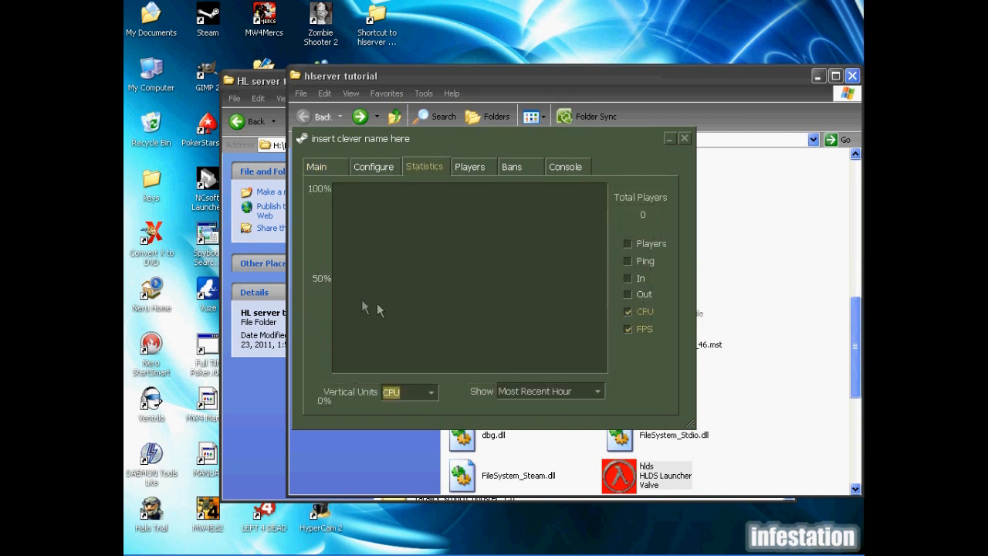
{"action": "left_click", "coordinate": [427, 394]}
{"action": "left_click", "coordinate": [401, 441]}
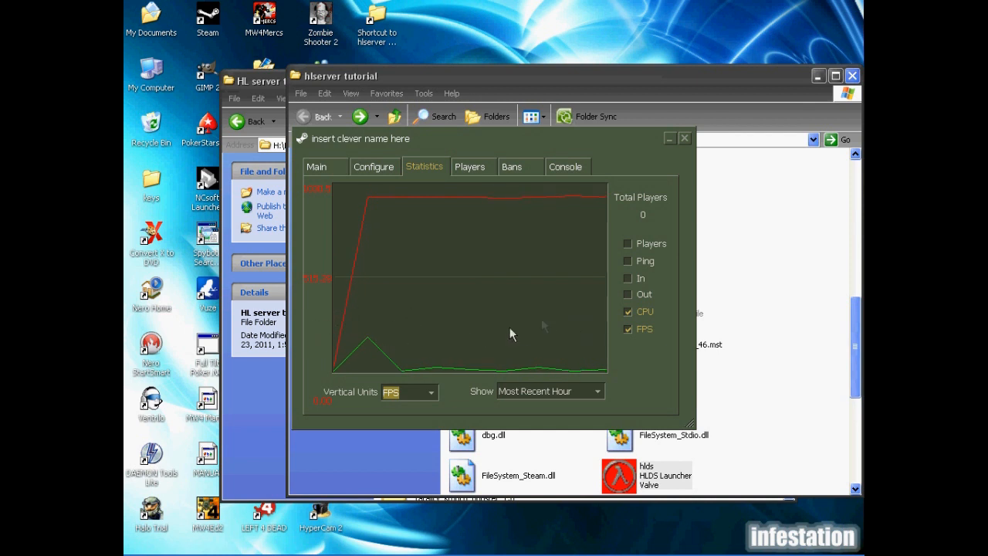
- Review the server's console output and return to its main information page
{"action": "left_click", "coordinate": [512, 167]}
{"action": "left_click", "coordinate": [562, 167]}
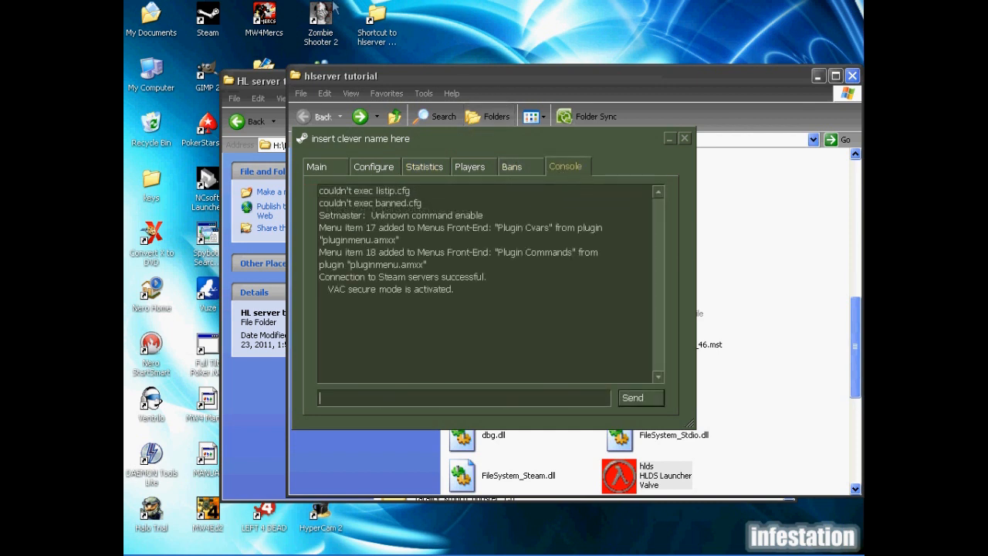
{"action": "mouse_move", "coordinate": [265, 553]}
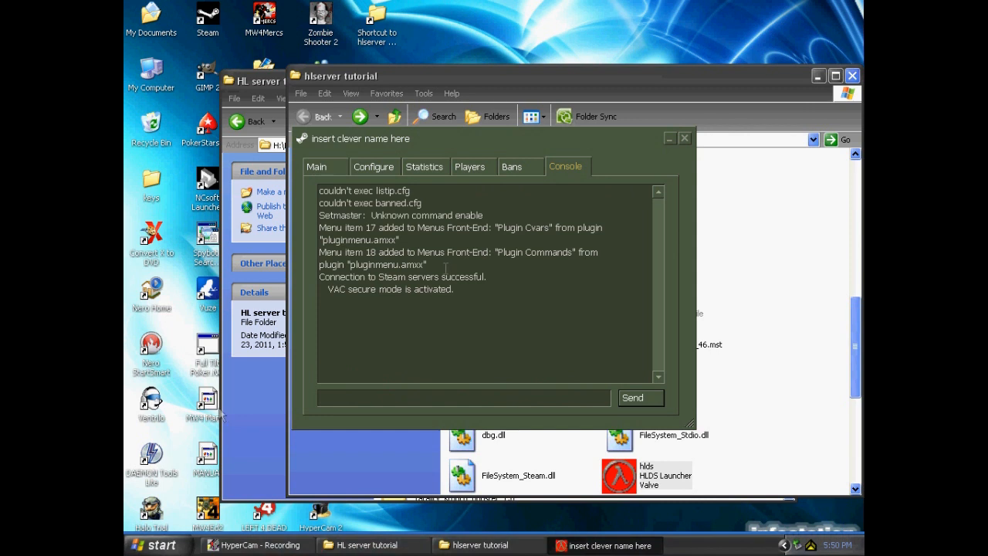
{"action": "left_click", "coordinate": [317, 167]}
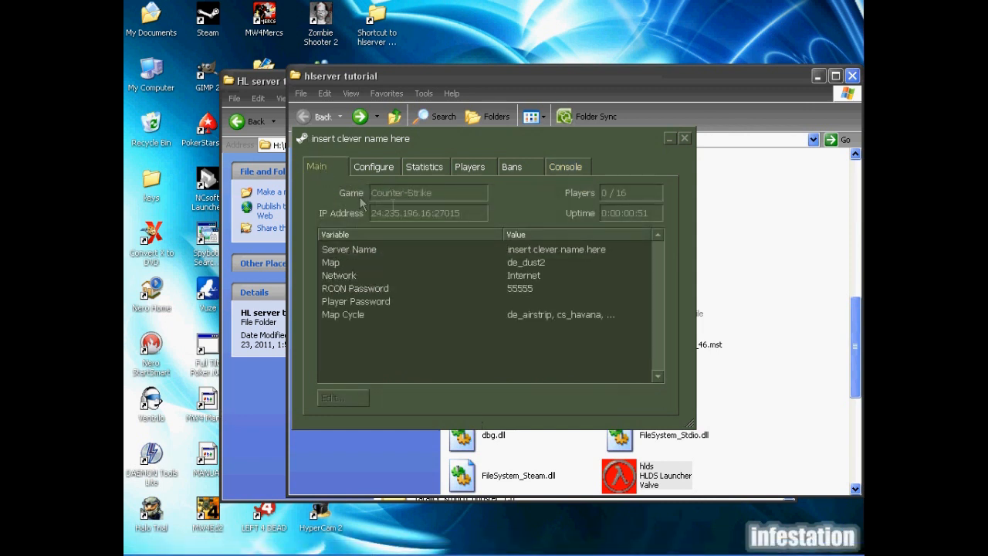
- Copy the server's IP address with its port and launch Counter-Strike from the cstrike desktop shortcut
{"action": "left_click_drag", "start_coordinate": [463, 213], "coordinate": [274, 216]}
{"action": "key", "text": "ctrl+c"}
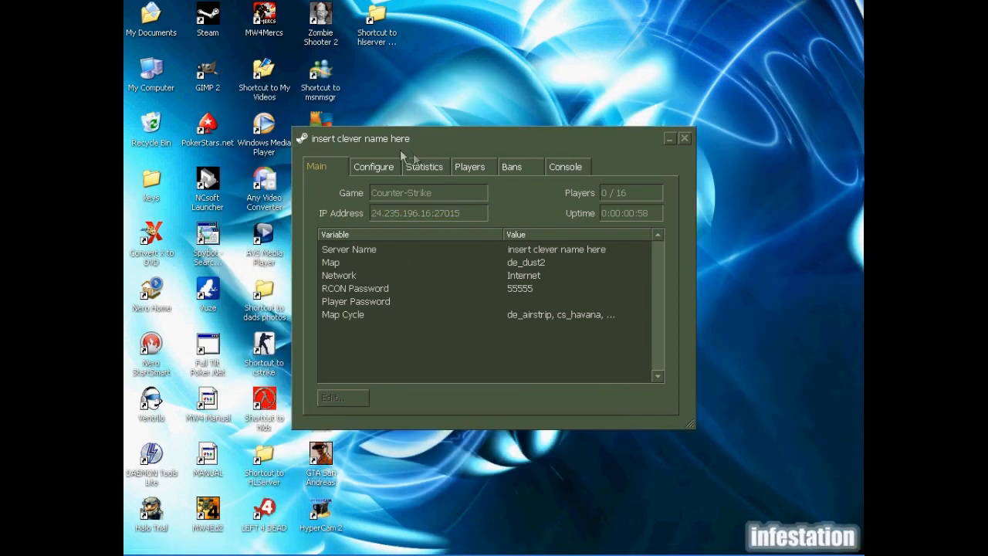
{"action": "double_click", "coordinate": [266, 348]}
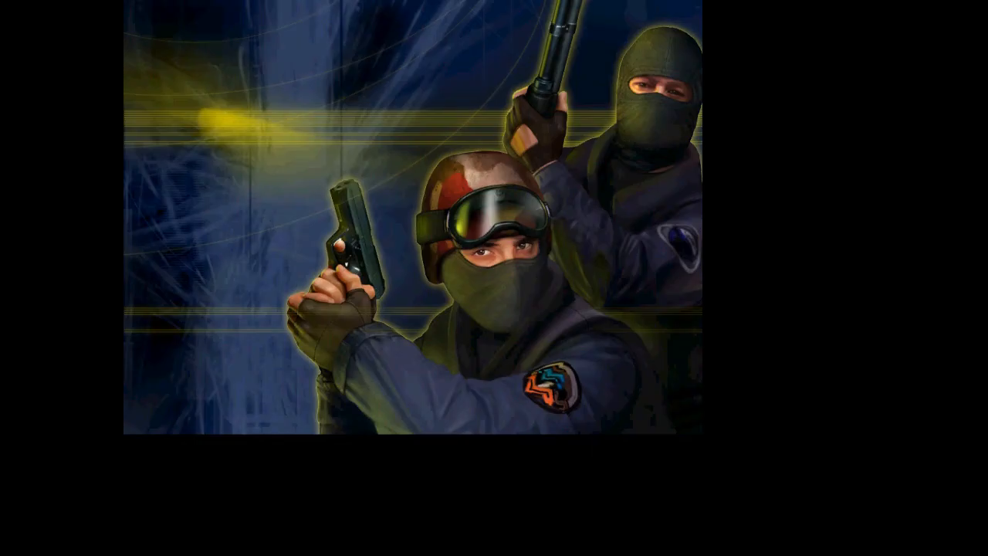
- Connect to the dedicated server through the game console using the connect command and the copied server address
{"action": "key", "text": "grave"}
{"action": "type", "text": "co"}
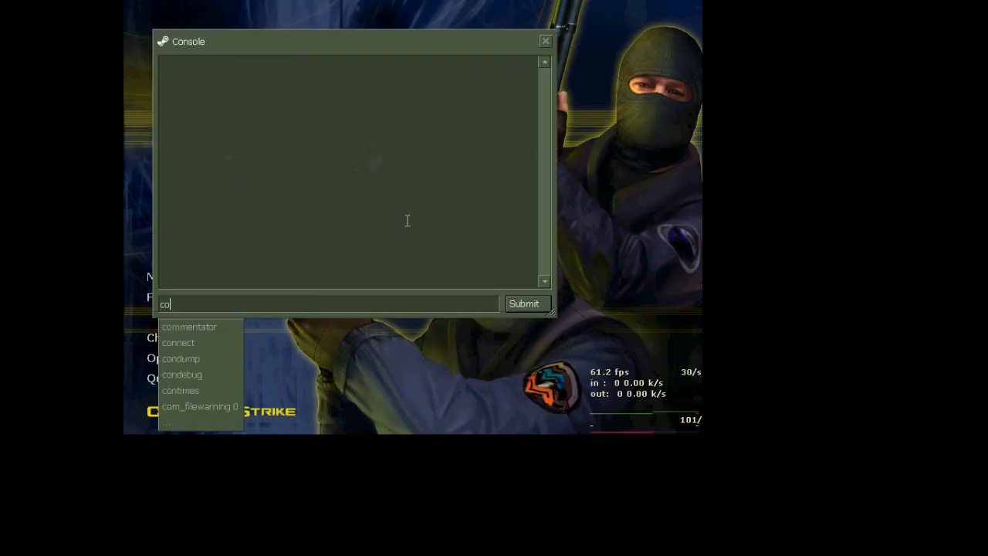
{"action": "type", "text": "nnect"}
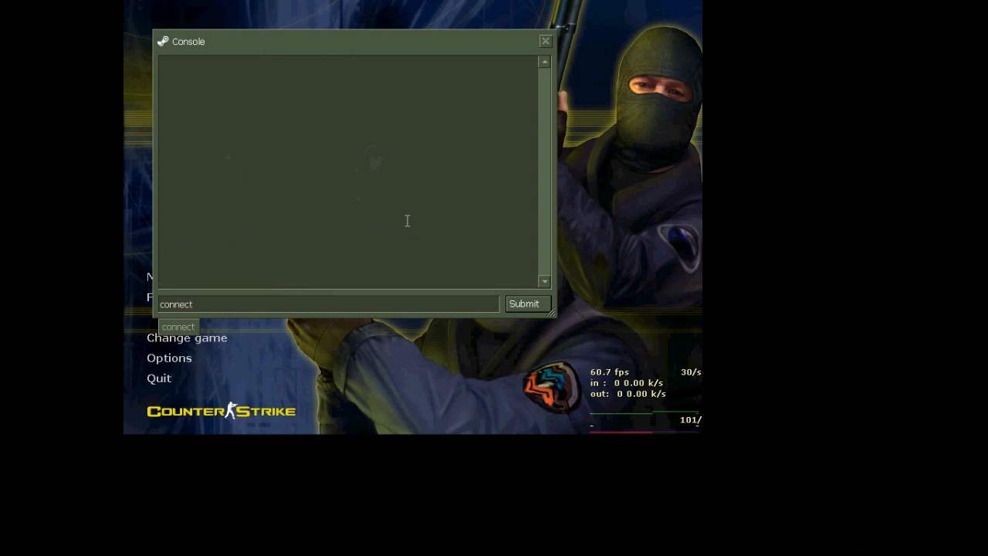
{"action": "key", "text": "ctrl+v"}
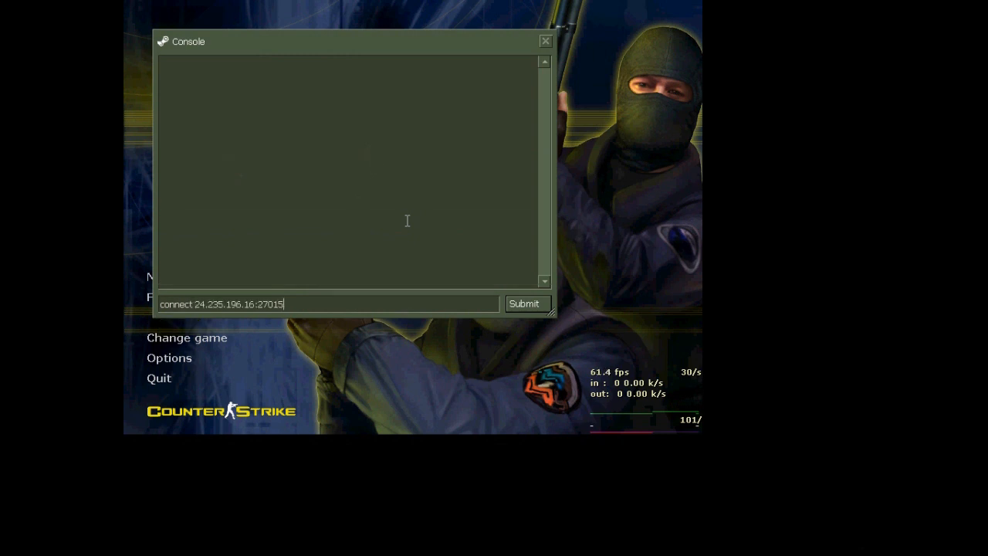
{"action": "key", "text": "Return"}
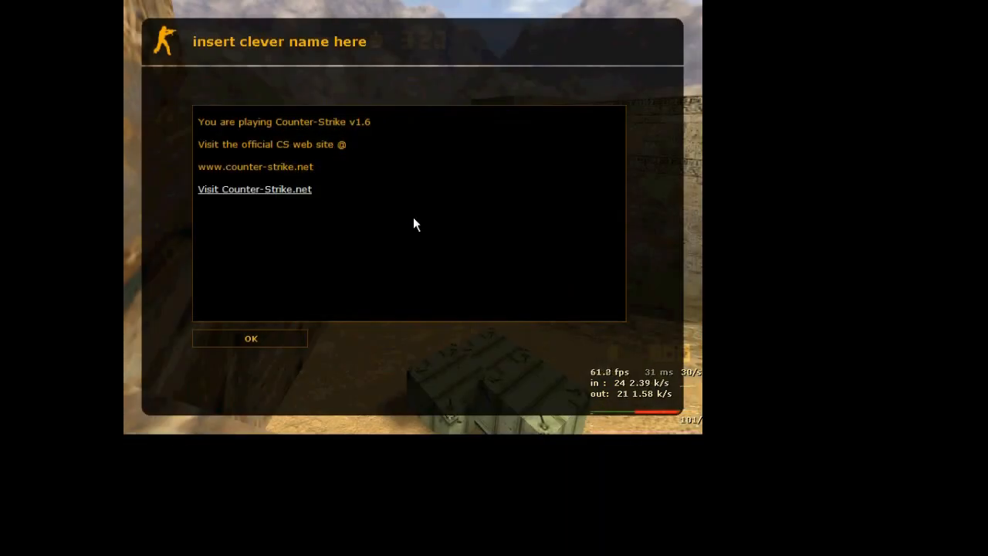
- Dismiss the server's welcome message and join Terrorist Forces with the Guerilla Warfare class
{"action": "left_click", "coordinate": [285, 336]}
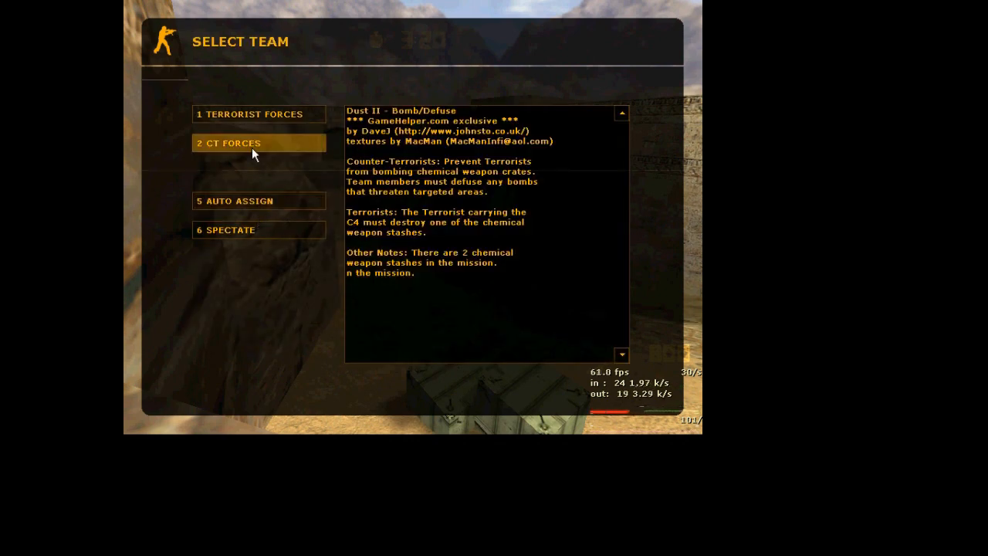
{"action": "left_click", "coordinate": [244, 113]}
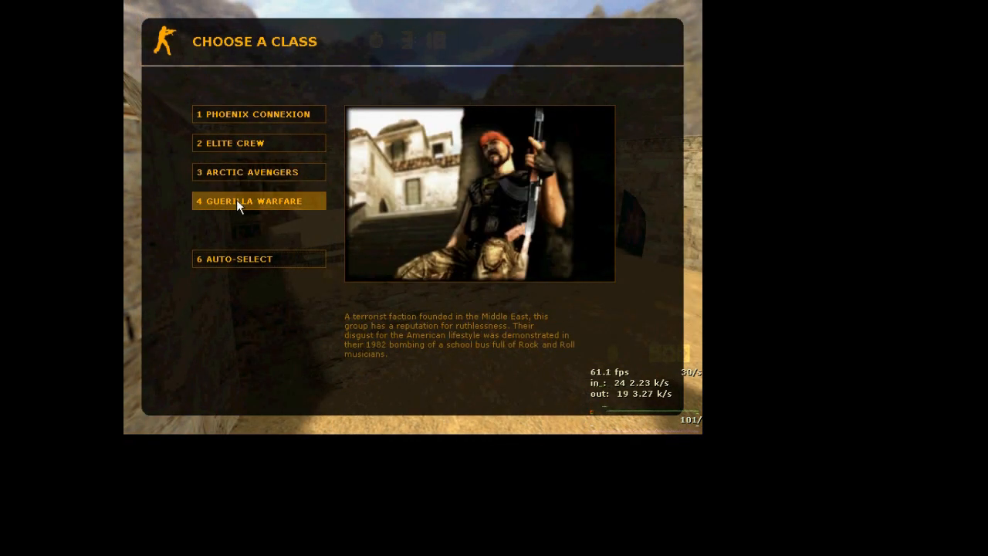
{"action": "left_click", "coordinate": [236, 201]}
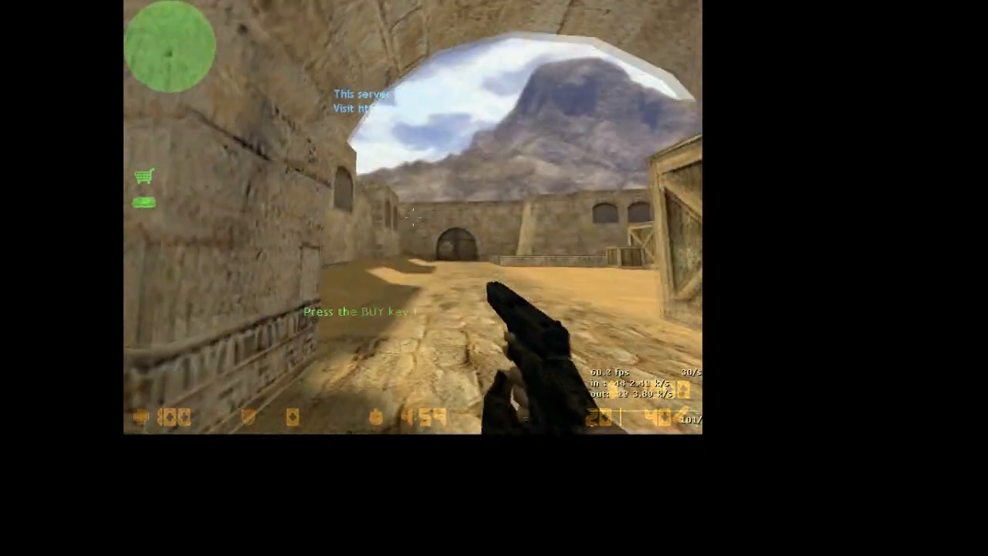
- Walk through the de_dust2 map from the spawn area to a bomb site to examine how the game runs on the server
{"action": "key", "text": "w"}
{"action": "key", "text": "3"}
{"action": "key", "text": "5"}
{"action": "key", "text": "2"}
{"action": "key", "text": "Tab"}
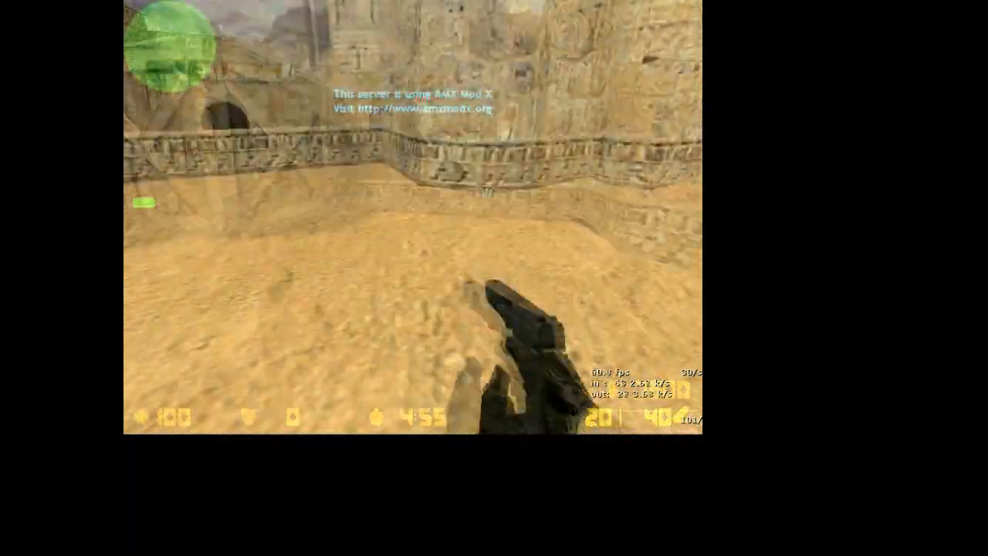
{"action": "key", "text": "Tab"}
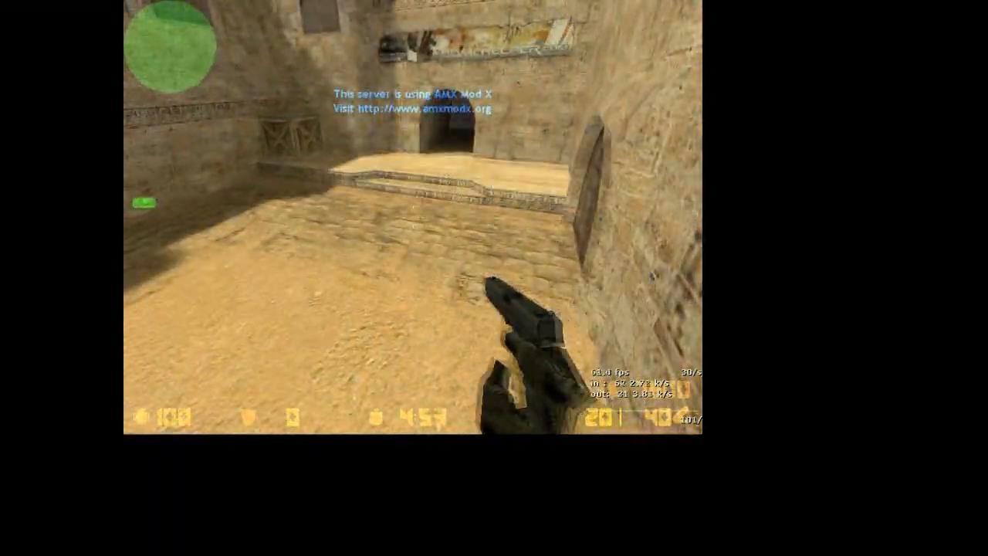
{"action": "key", "text": "w"}
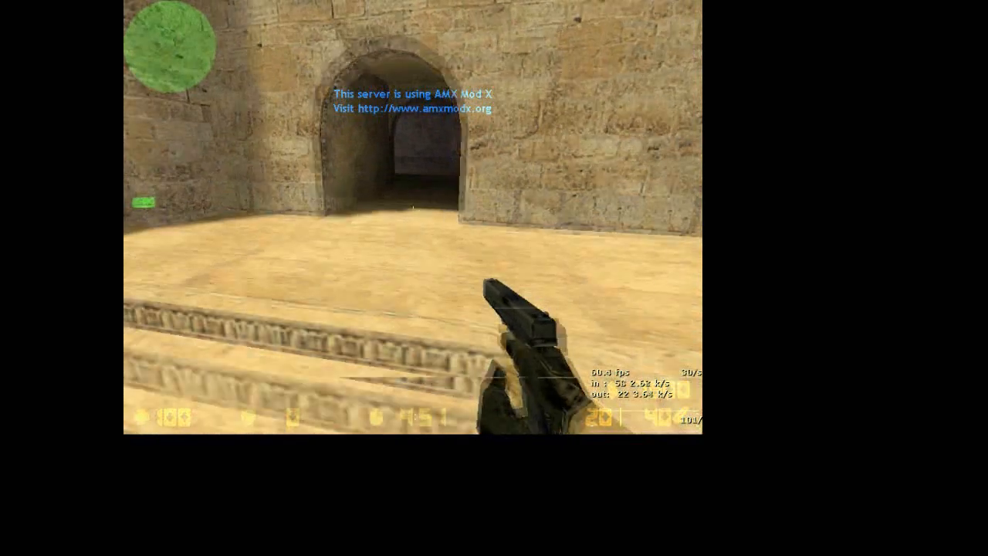
{"action": "key", "text": "w"}
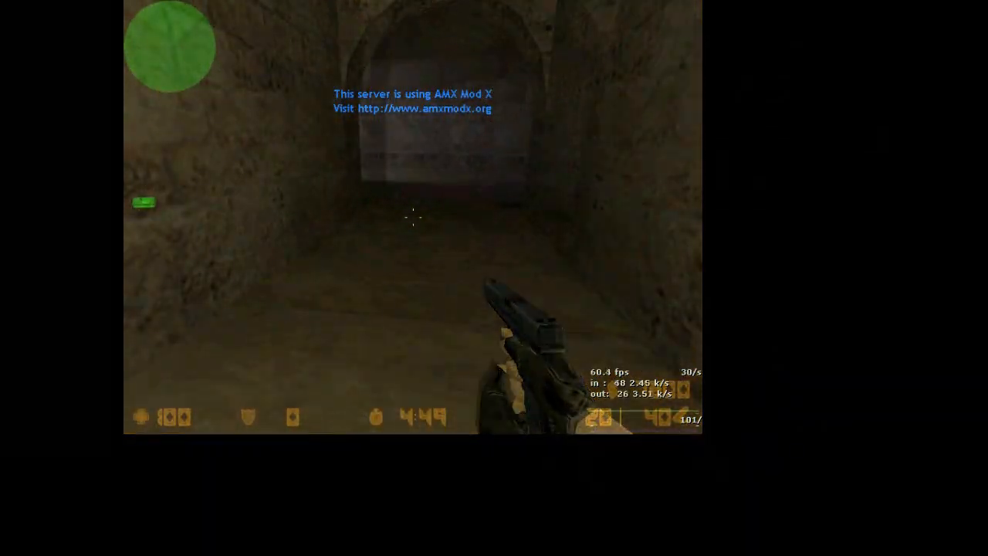
{"action": "key", "text": "w"}
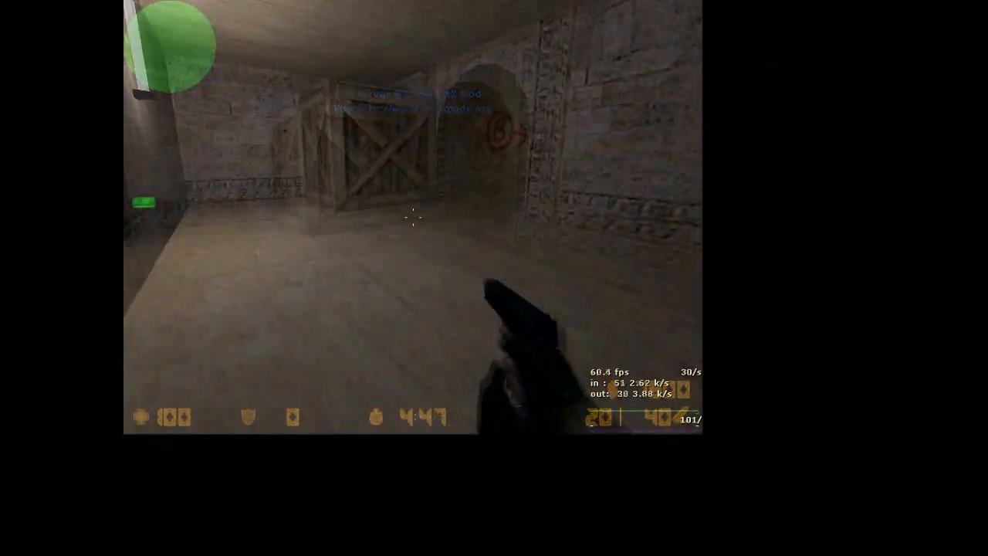
{"action": "key", "text": "w"}
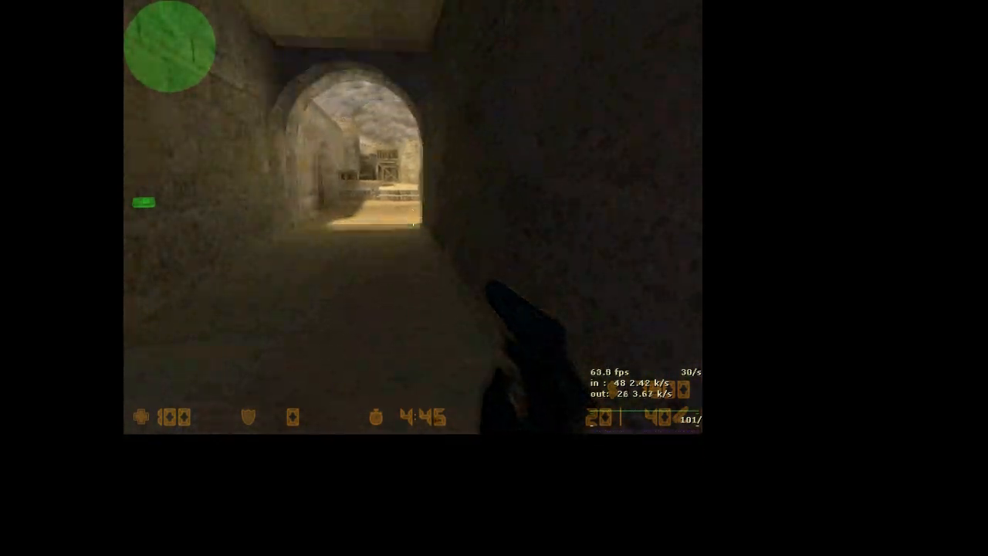
{"action": "key", "text": "w"}
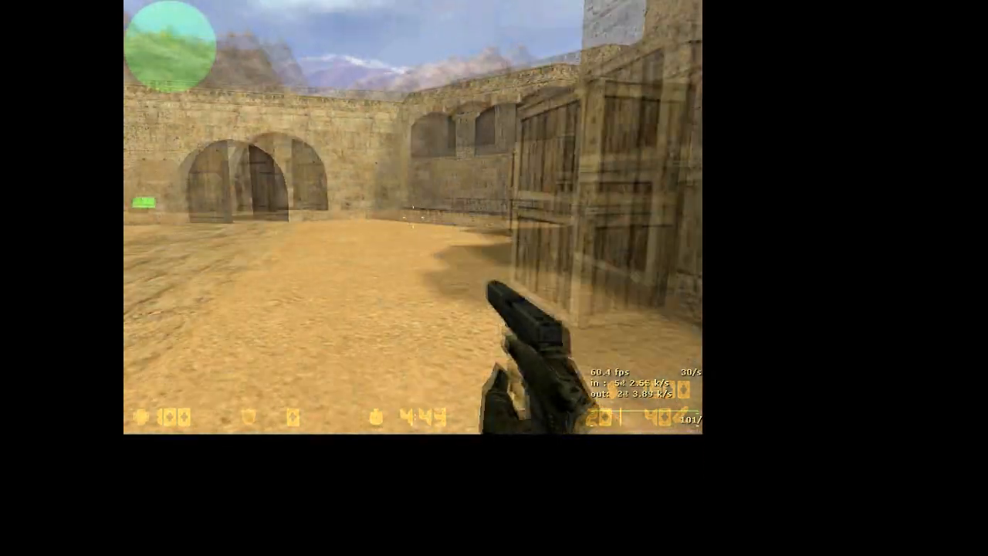
{"action": "key", "text": "w"}
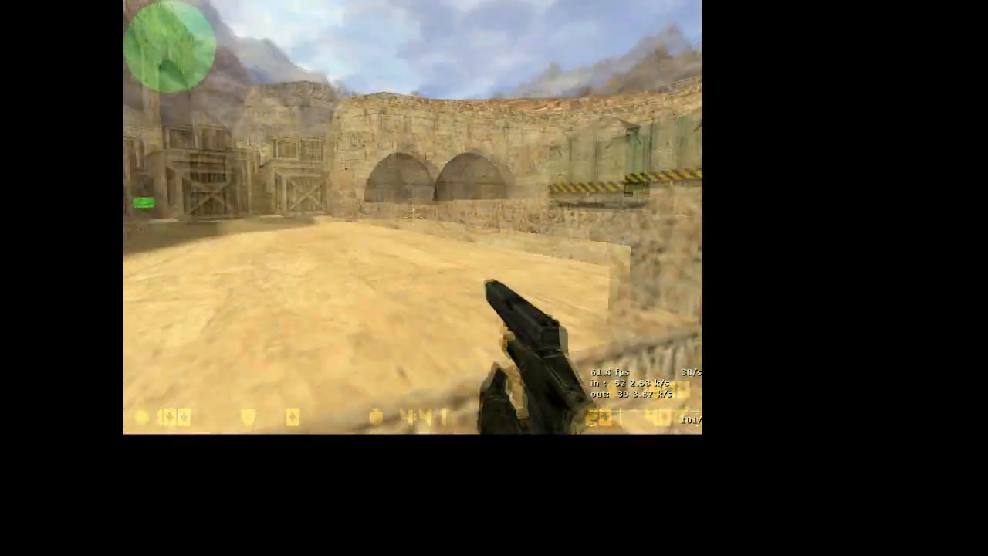
{"action": "key", "text": "w"}
{"action": "key", "text": "space"}
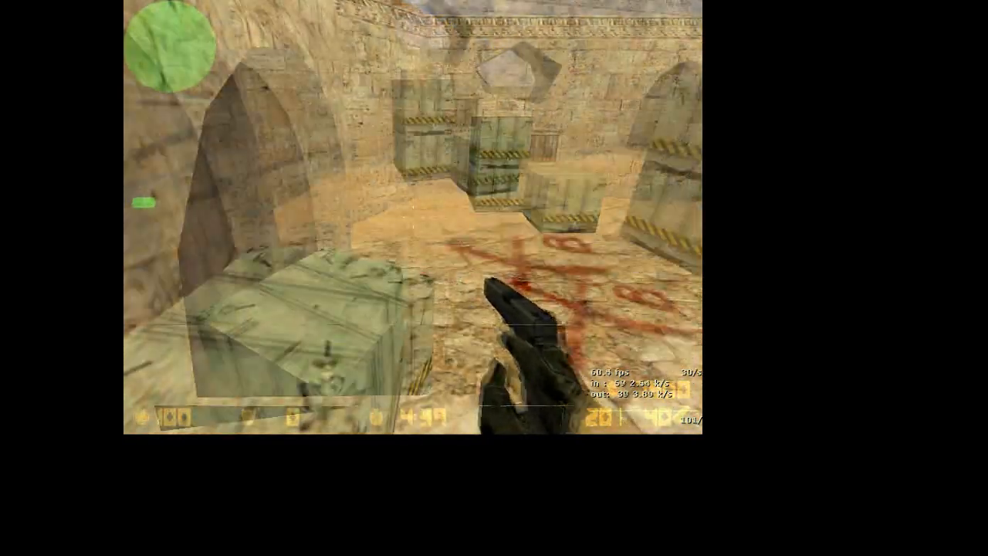
{"action": "key", "text": "w"}
- Quit Counter-Strike and reposition the server window on the desktop
{"action": "key", "text": "Escape"}
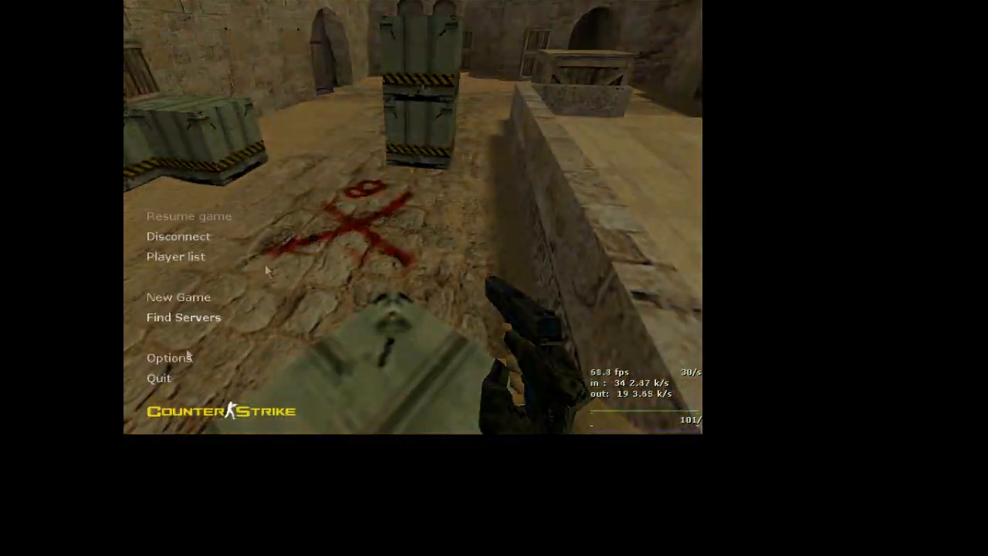
{"action": "left_click", "coordinate": [159, 377]}
{"action": "left_click", "coordinate": [386, 233]}
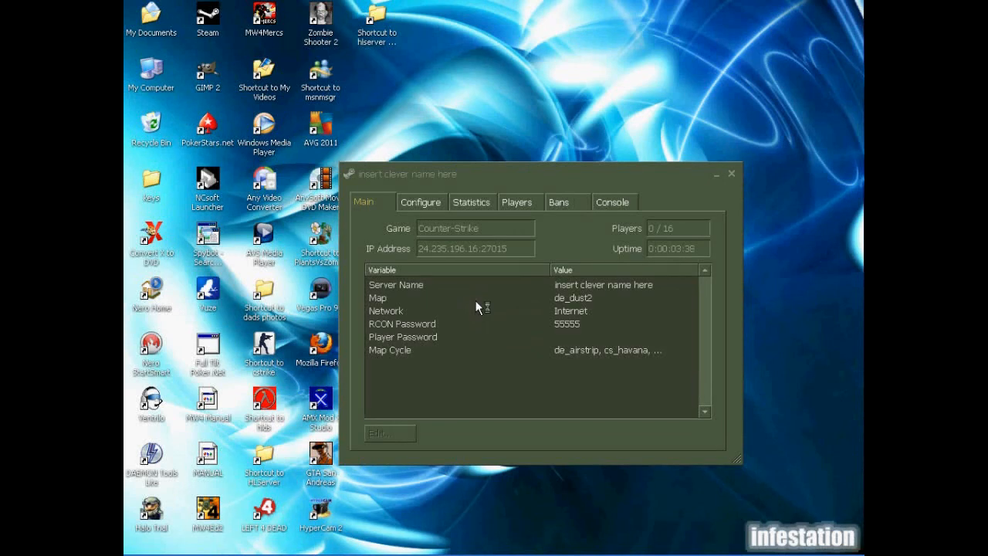
{"action": "left_click_drag", "start_coordinate": [545, 177], "coordinate": [497, 142]}
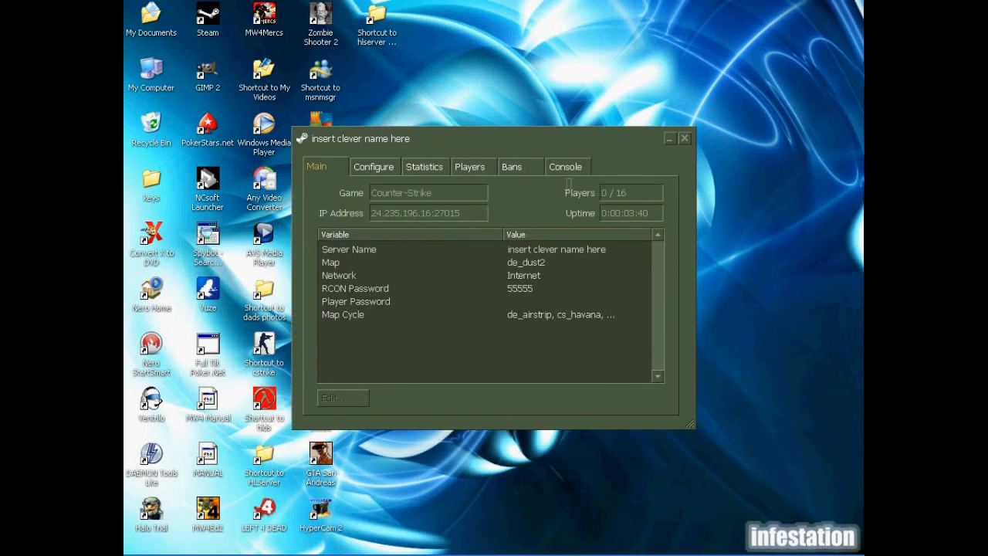
{"action": "left_click_drag", "start_coordinate": [611, 160], "coordinate": [642, 175]}
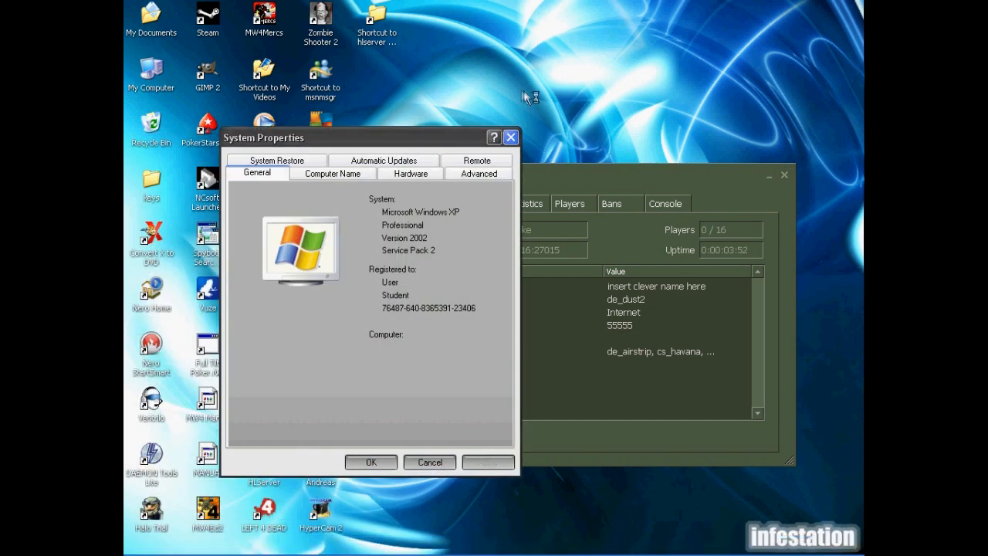
- Examine the computer's processor and memory specifications in System Properties and close the dialog
{"action": "left_click", "coordinate": [359, 134]}
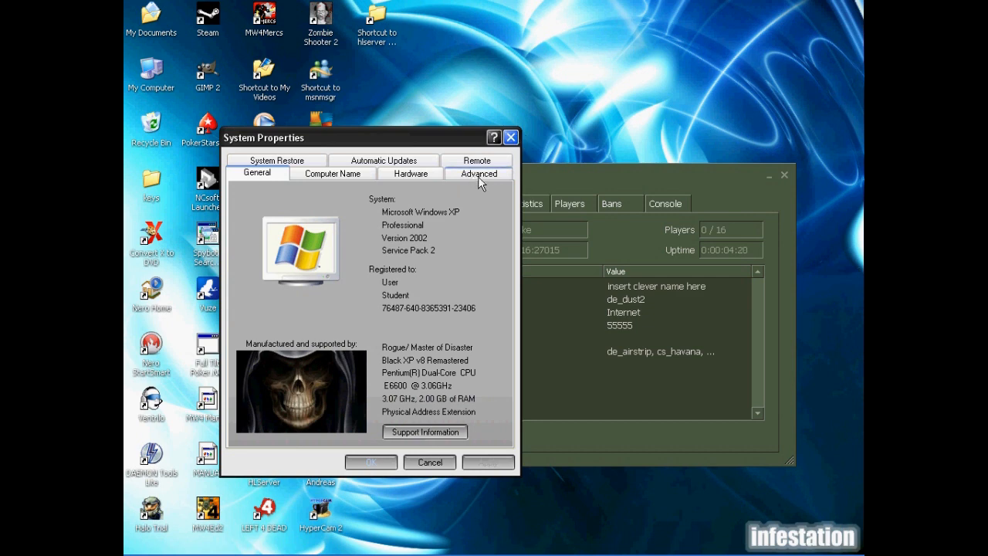
{"action": "left_click", "coordinate": [511, 137]}
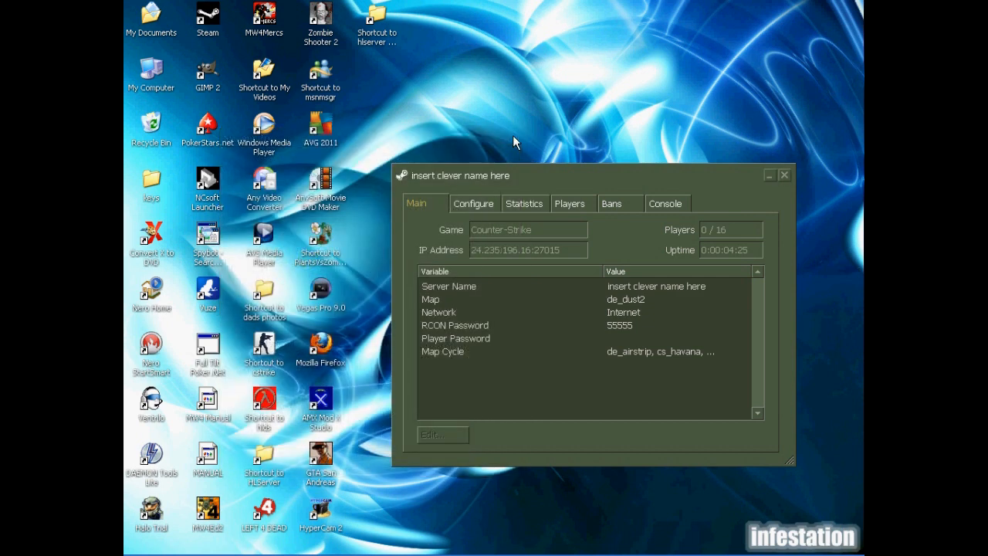
{"action": "left_click", "coordinate": [583, 505]}
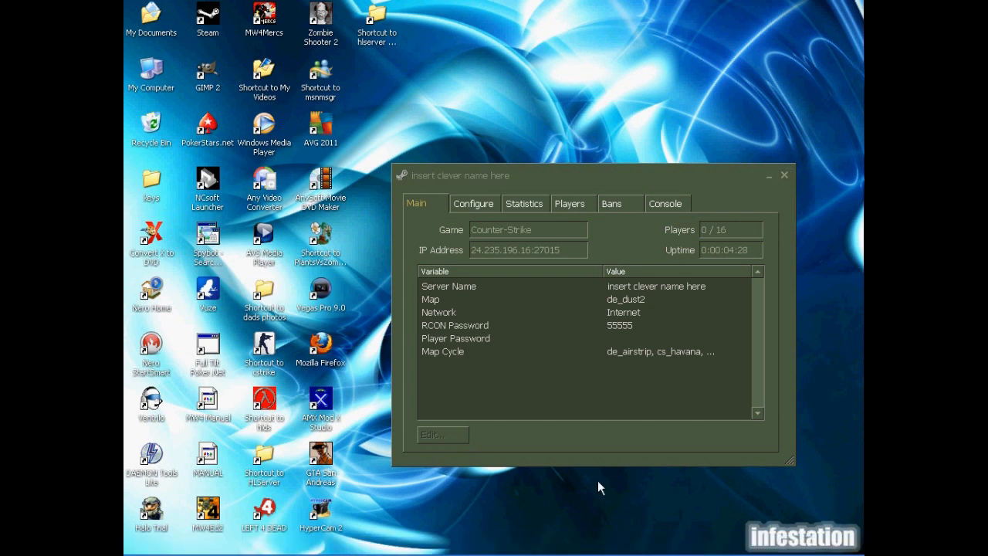